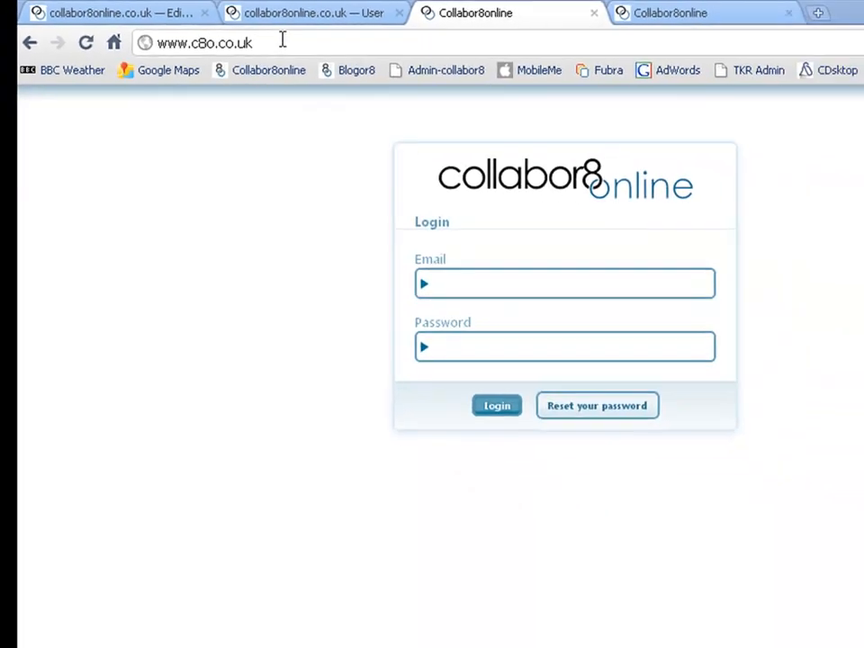
- Log in to Collabor8online with the administrator's e-mail and account password
{"action": "left_click", "coordinate": [461, 283]}
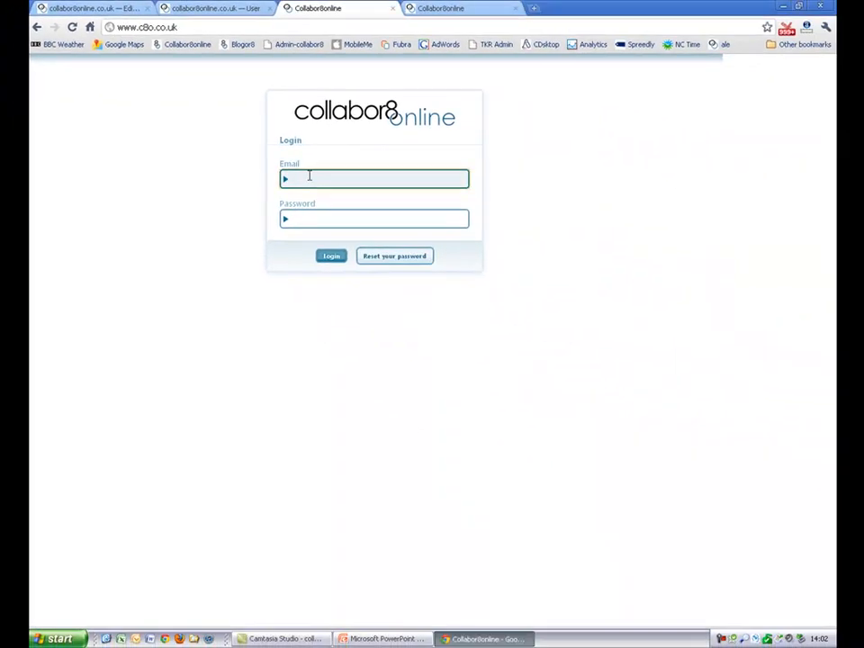
{"action": "type", "text": "siteadmin@example.com"}
{"action": "left_click", "coordinate": [326, 218]}
{"action": "type", "text": "********"}
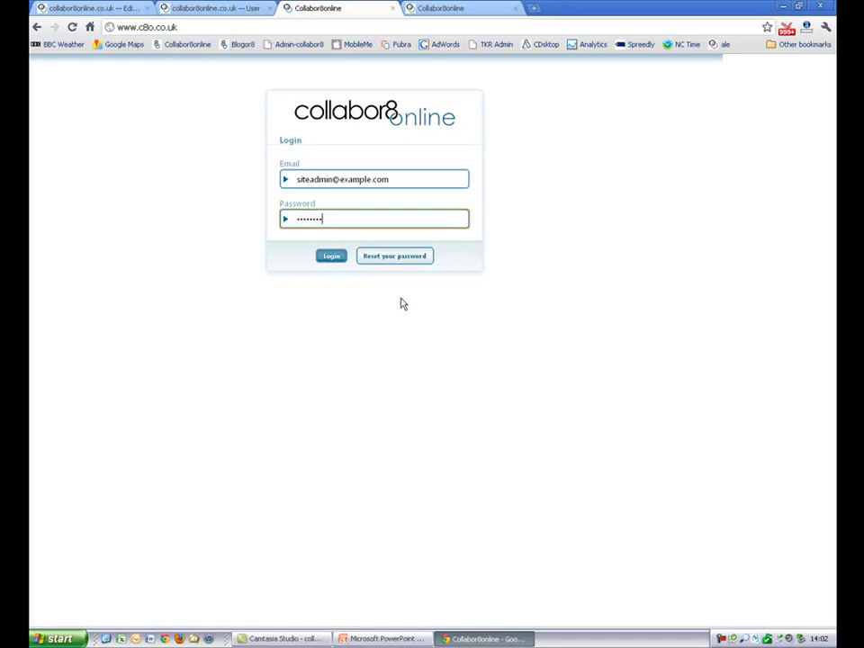
{"action": "left_click", "coordinate": [335, 257]}
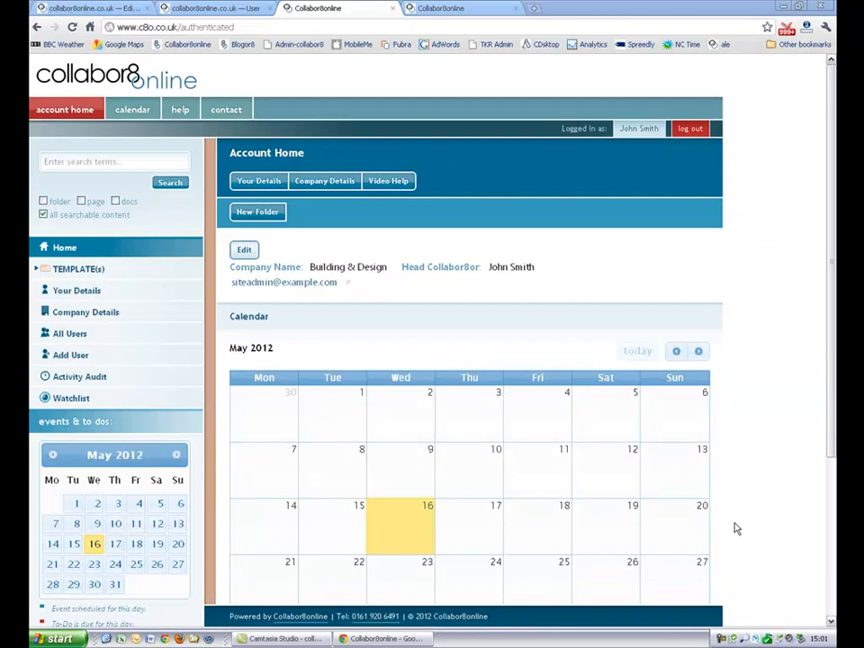
- Start a new top-level folder from the account home and name it "Project Airport"
{"action": "left_click", "coordinate": [64, 249]}
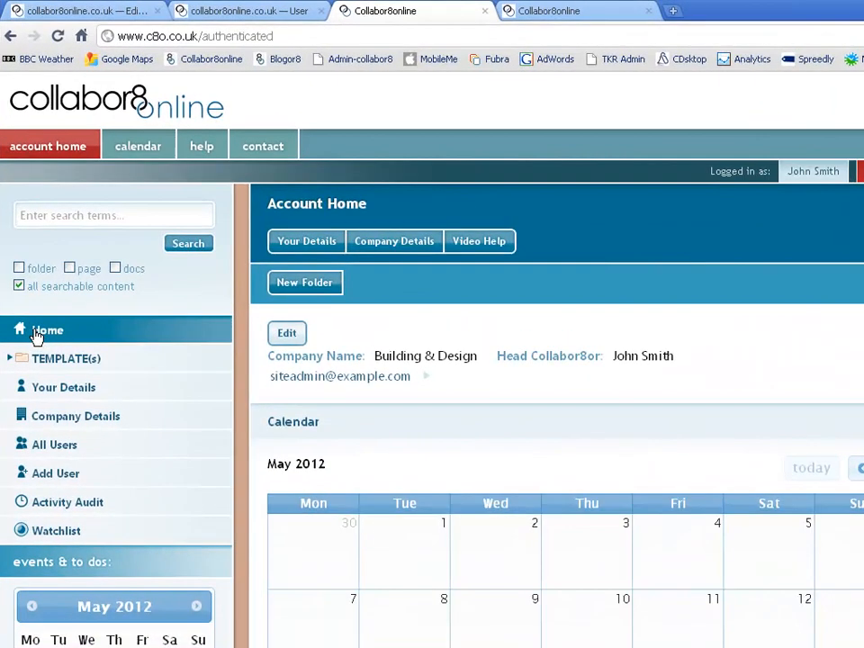
{"action": "left_click", "coordinate": [329, 293]}
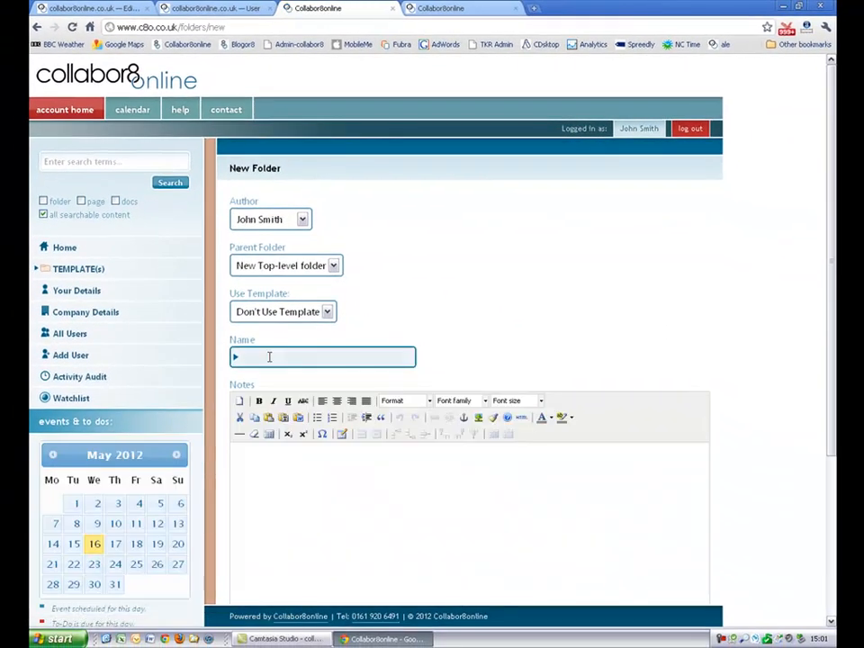
{"action": "left_click", "coordinate": [269, 358]}
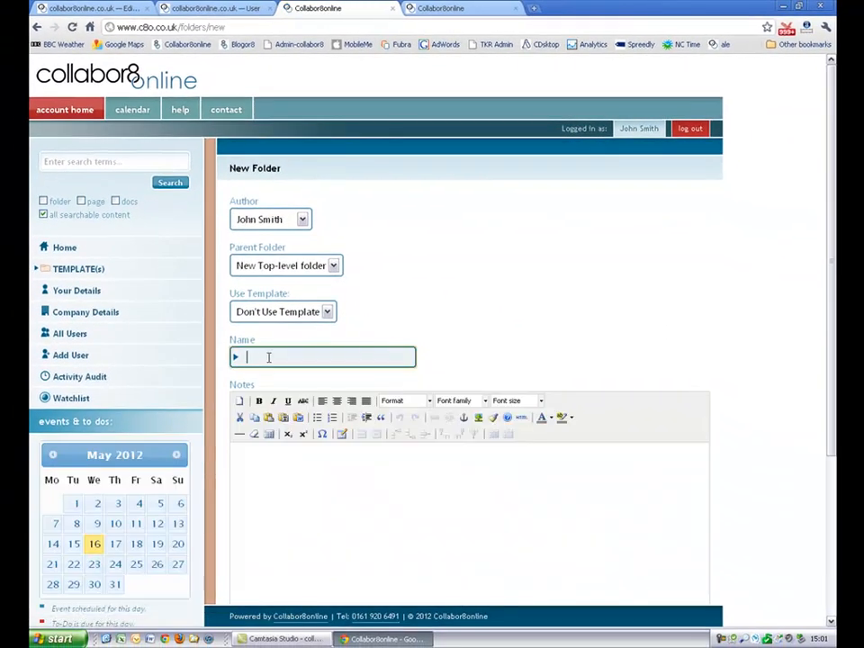
{"action": "type", "text": "Project Airport"}
- Grant view access to all users and edit access to the last listed user, and add the new folder
{"action": "scroll", "coordinate": [815, 544], "scroll_direction": "down", "scroll_amount": 3}
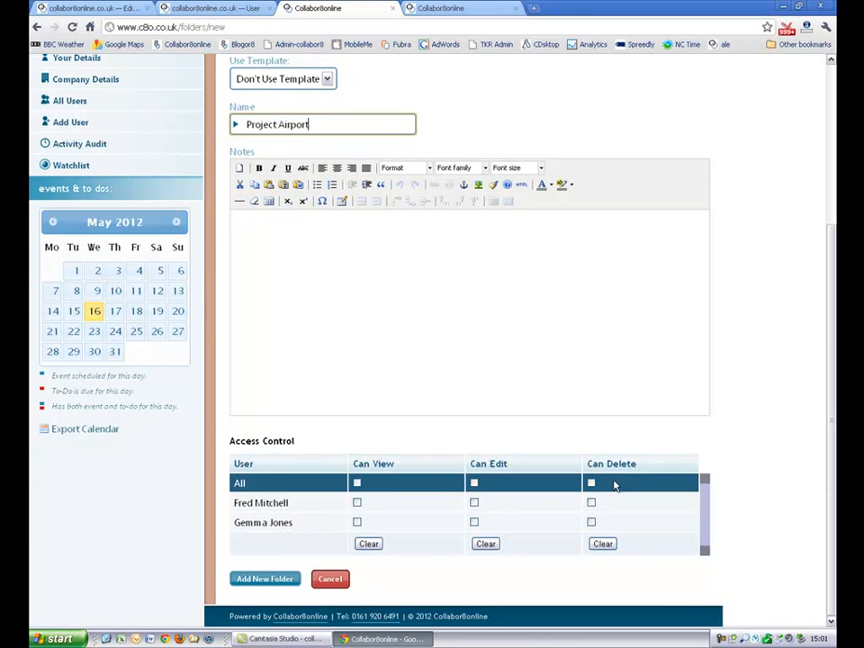
{"action": "left_click", "coordinate": [357, 484]}
{"action": "left_click", "coordinate": [474, 522]}
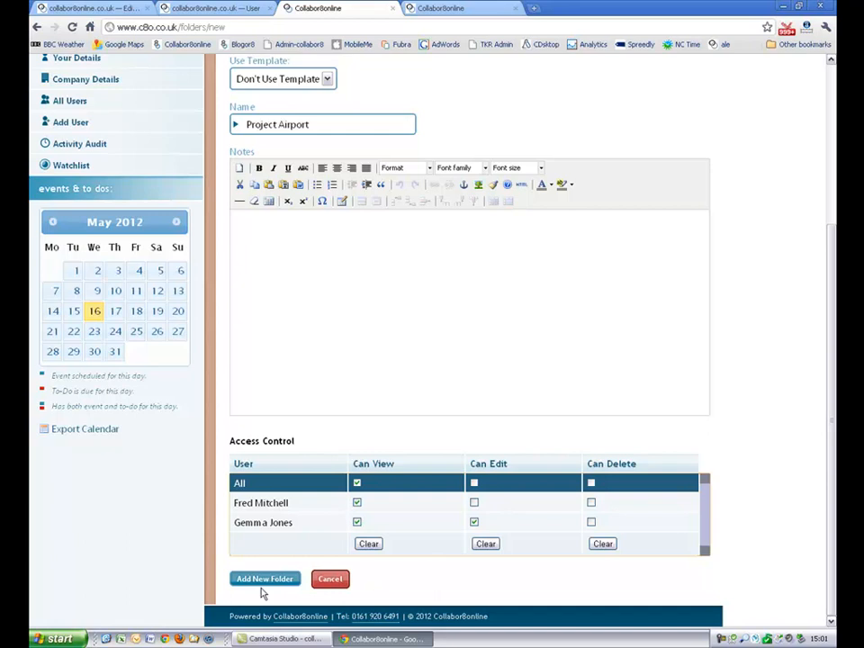
{"action": "left_click", "coordinate": [260, 581]}
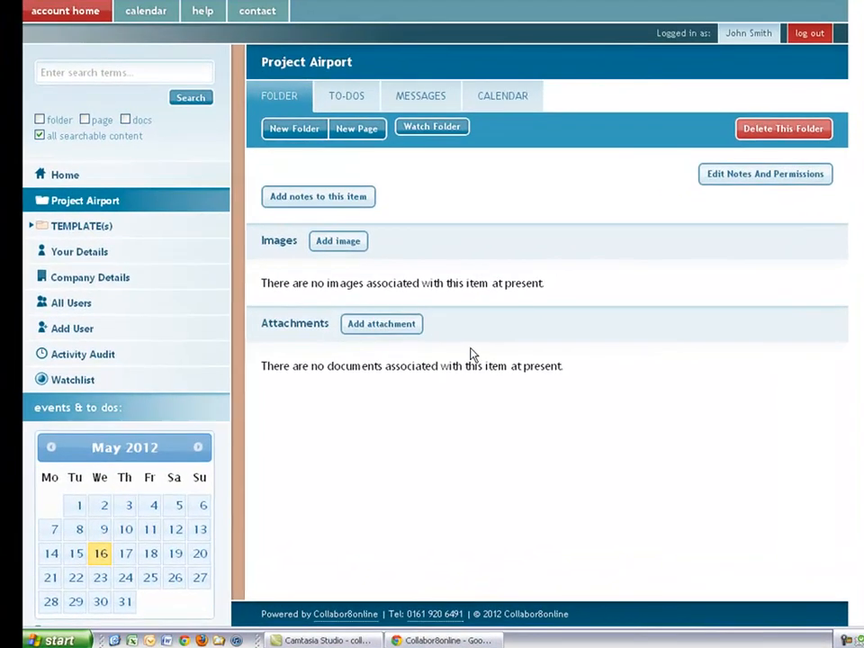
- Upload Interim Application 1.xls, CADR93943.DWG and Marham.doc together as Drawing attachments to the Project Airport folder
{"action": "left_click", "coordinate": [392, 328]}
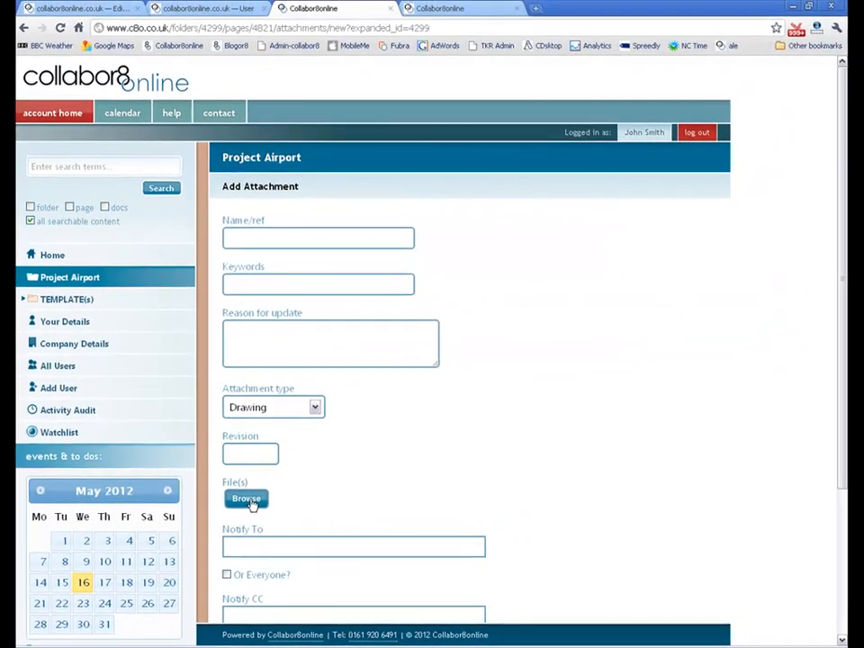
{"action": "left_click", "coordinate": [251, 501]}
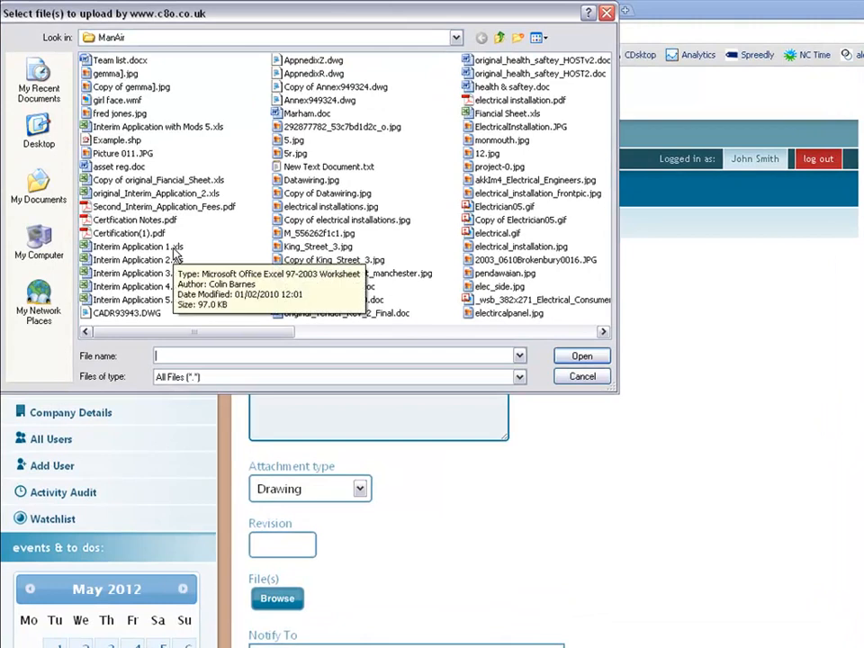
{"action": "left_click", "coordinate": [174, 249]}
{"action": "left_click", "coordinate": [157, 313], "text": "ctrl"}
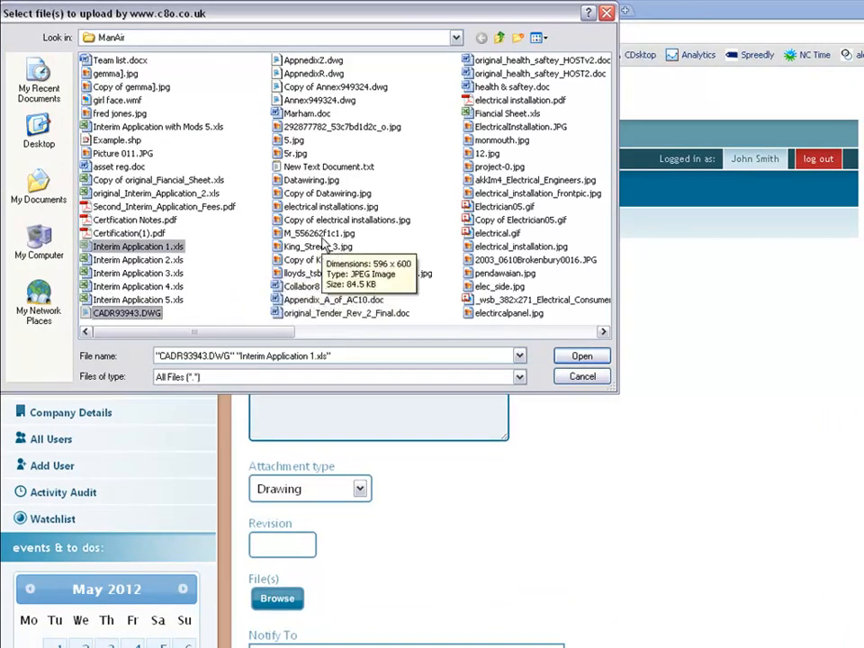
{"action": "left_click", "coordinate": [313, 115], "text": "ctrl"}
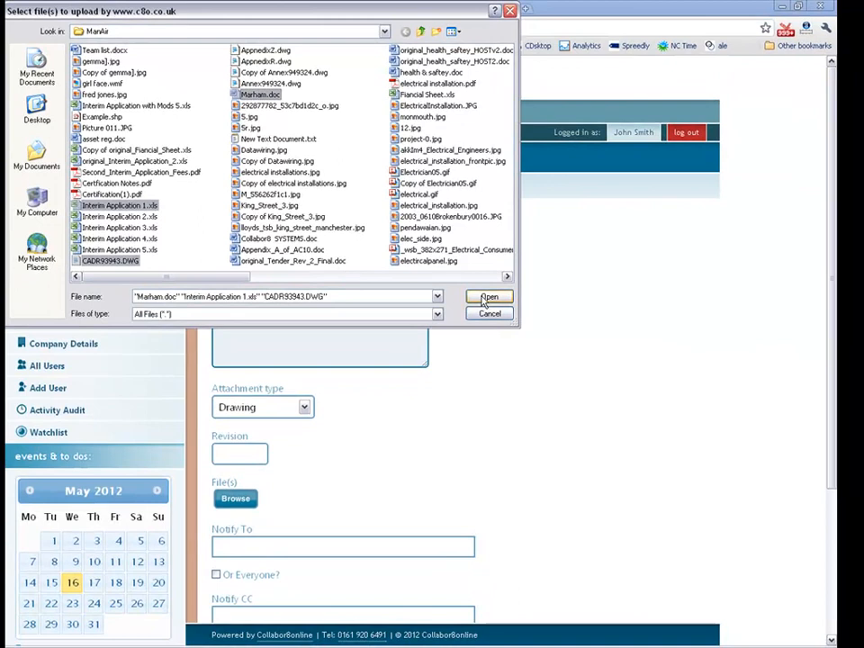
{"action": "left_click", "coordinate": [486, 298]}
{"action": "scroll", "coordinate": [483, 305], "scroll_direction": "down", "scroll_amount": 3}
{"action": "scroll", "coordinate": [821, 531], "scroll_direction": "down", "scroll_amount": 2}
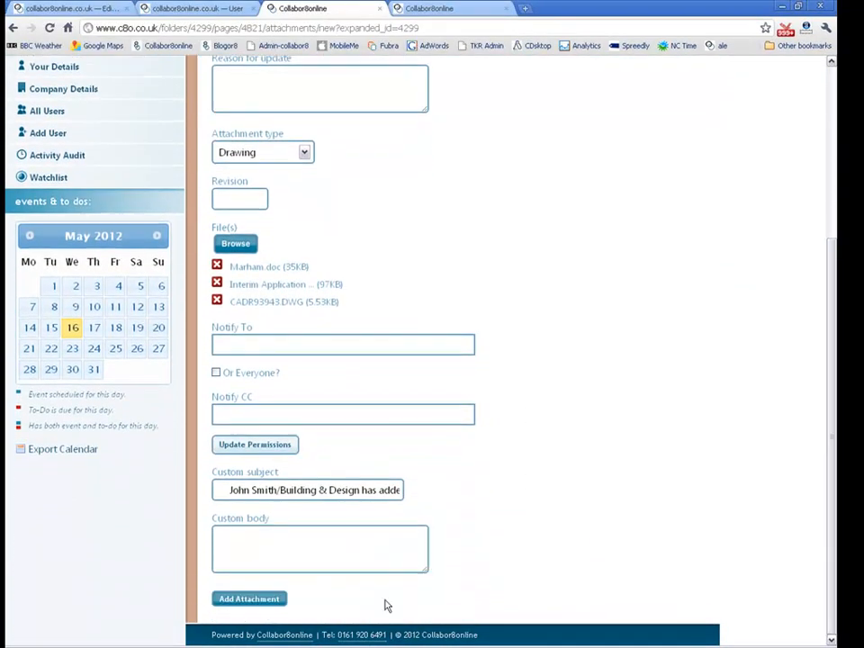
{"action": "left_click", "coordinate": [233, 599]}
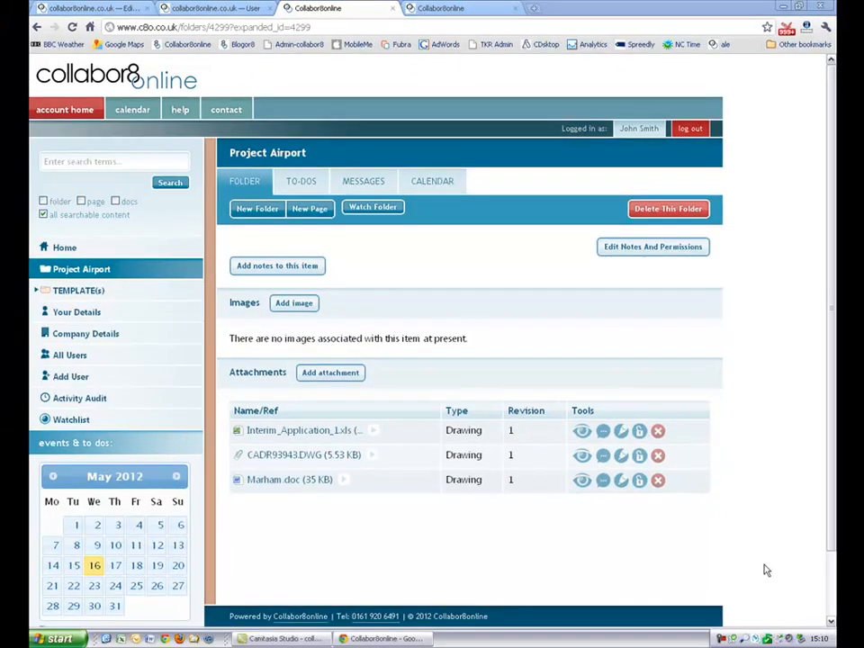
- Start adding images to the folder and choose electrical installations.jpg, Copy of Datawiring.jpg and Datawiring.jpg for upload
{"action": "left_click", "coordinate": [291, 307]}
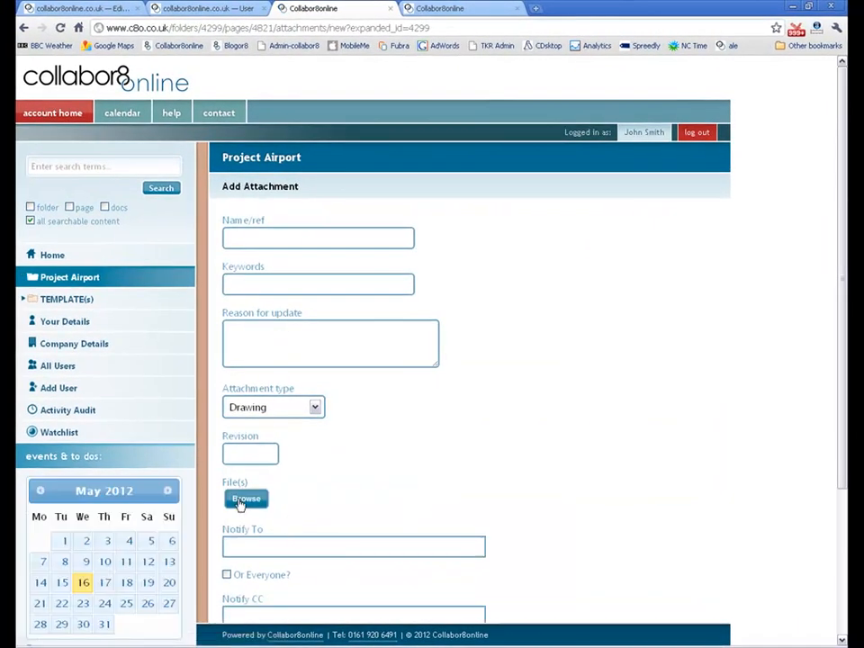
{"action": "left_click", "coordinate": [244, 500]}
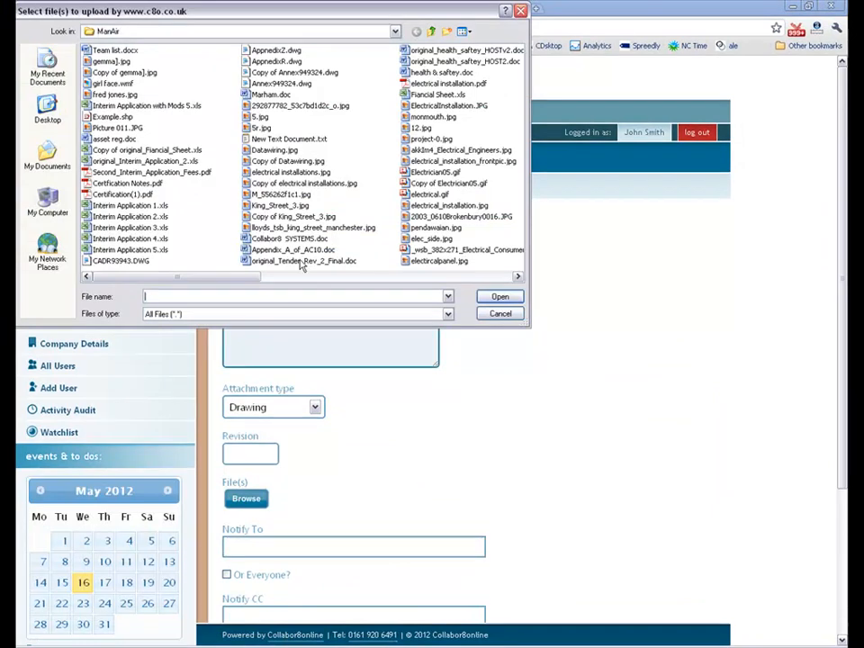
{"action": "left_click", "coordinate": [263, 176]}
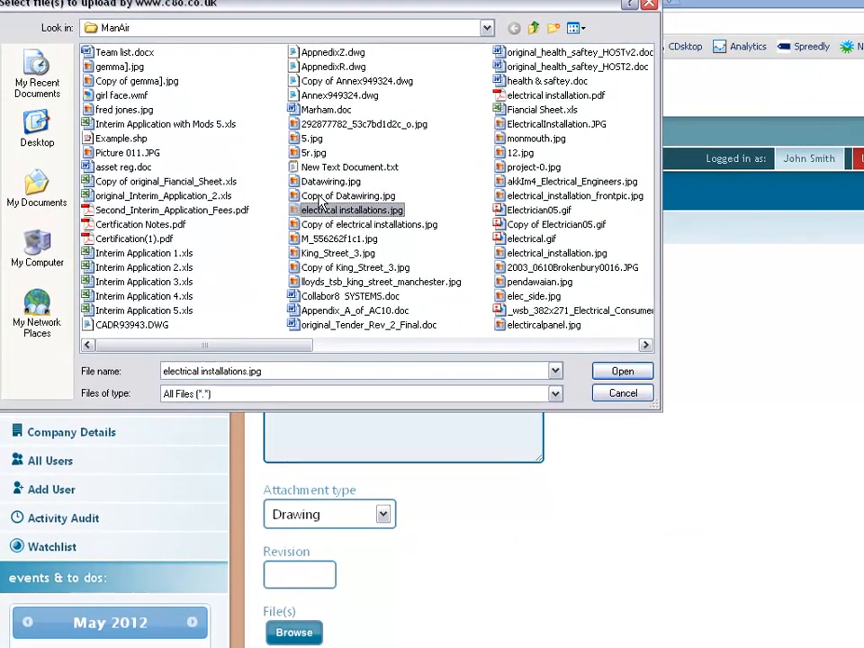
{"action": "left_click", "coordinate": [268, 160], "text": "ctrl"}
{"action": "left_click", "coordinate": [326, 181], "text": "ctrl"}
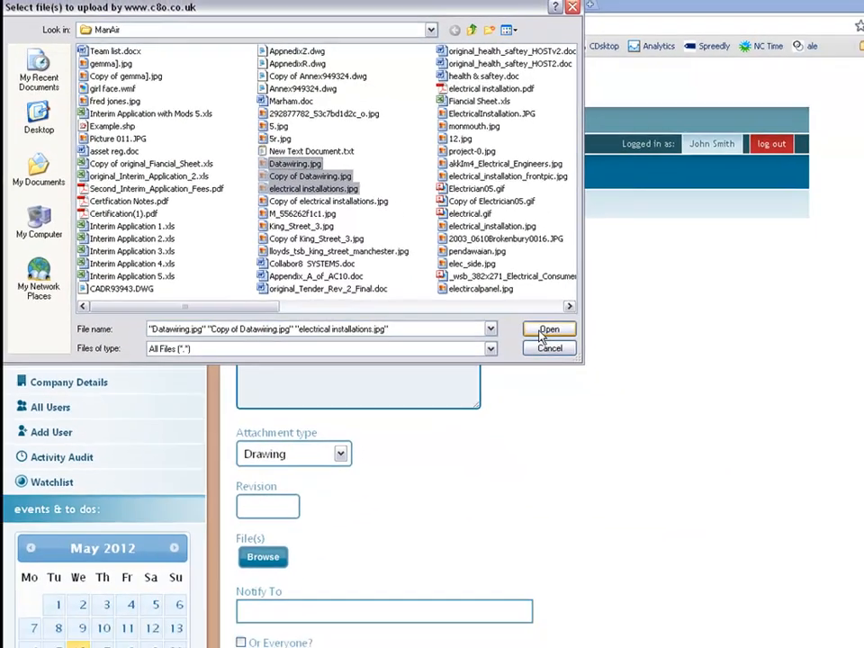
{"action": "left_click", "coordinate": [623, 370]}
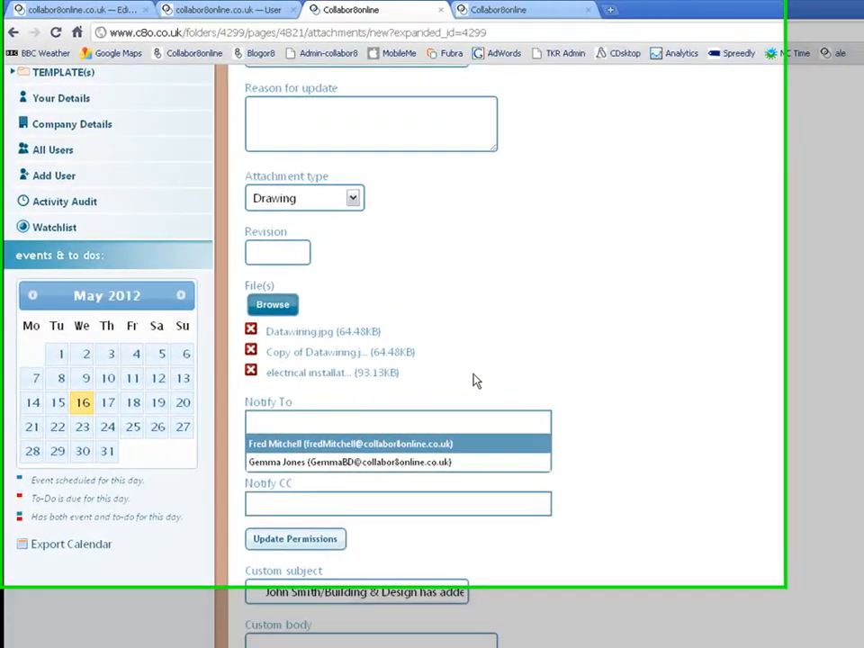
- Add both listed users as Notify To recipients for the image upload
{"action": "left_click", "coordinate": [410, 327]}
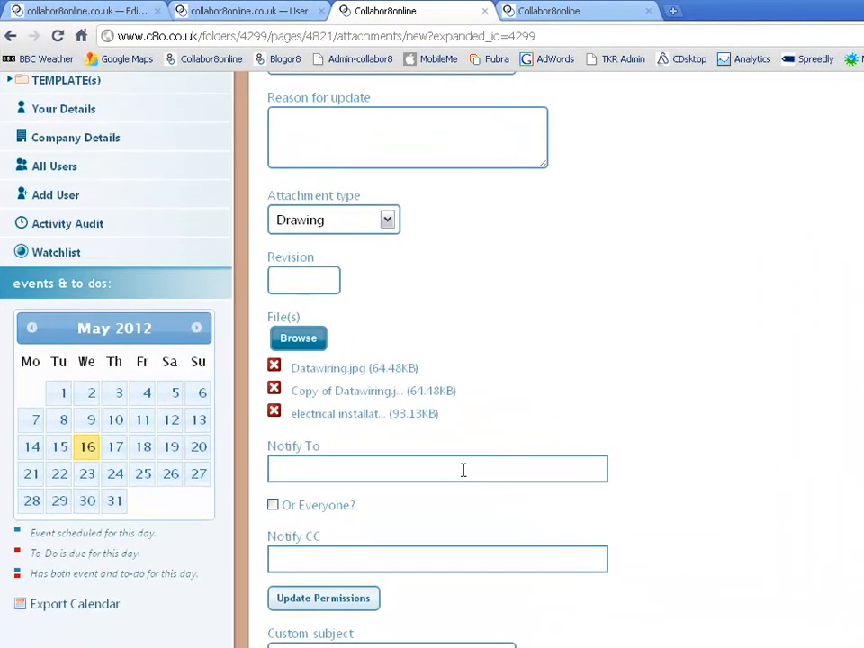
{"action": "left_click", "coordinate": [464, 470]}
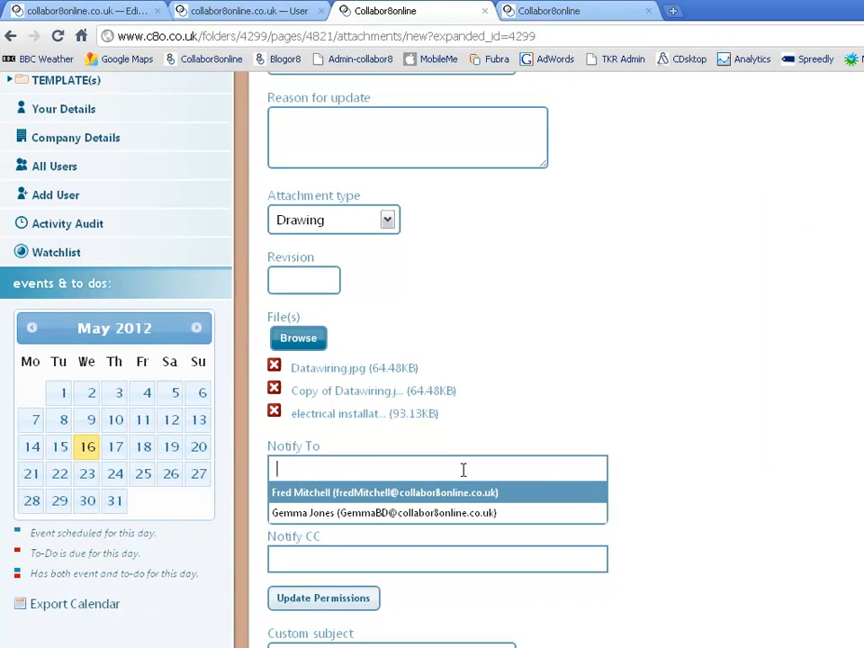
{"action": "left_click", "coordinate": [479, 494]}
{"action": "left_click", "coordinate": [486, 503]}
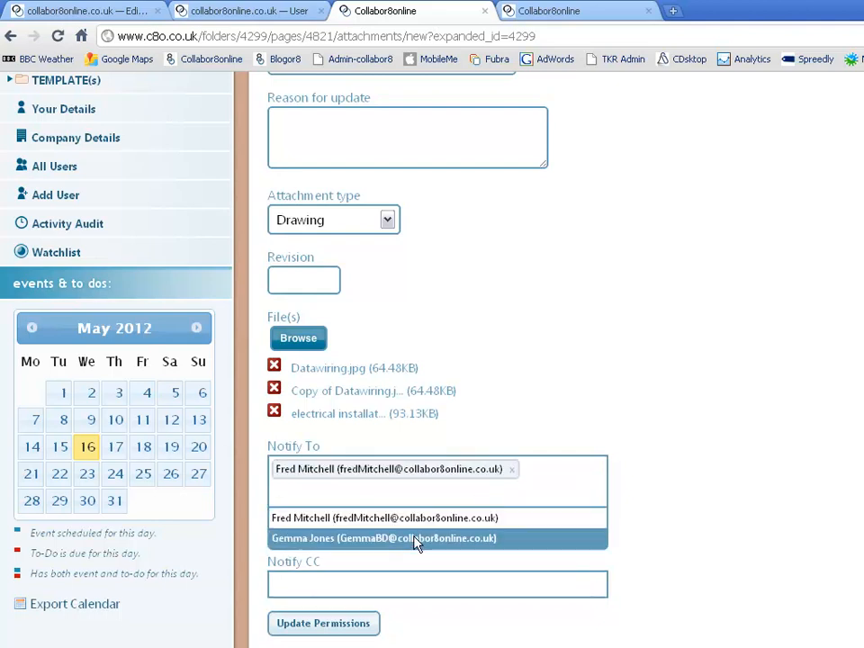
{"action": "left_click", "coordinate": [416, 540]}
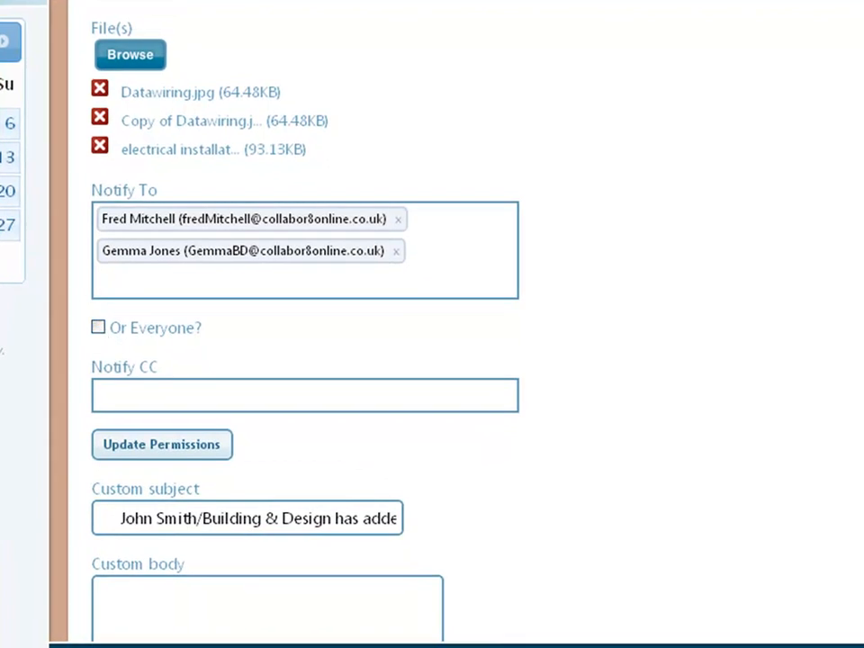
- Enter the custom notification body "New documents uploaded comment to me please - Thx" and submit the image upload
{"action": "scroll", "coordinate": [450, 324], "scroll_direction": "down", "scroll_amount": 2}
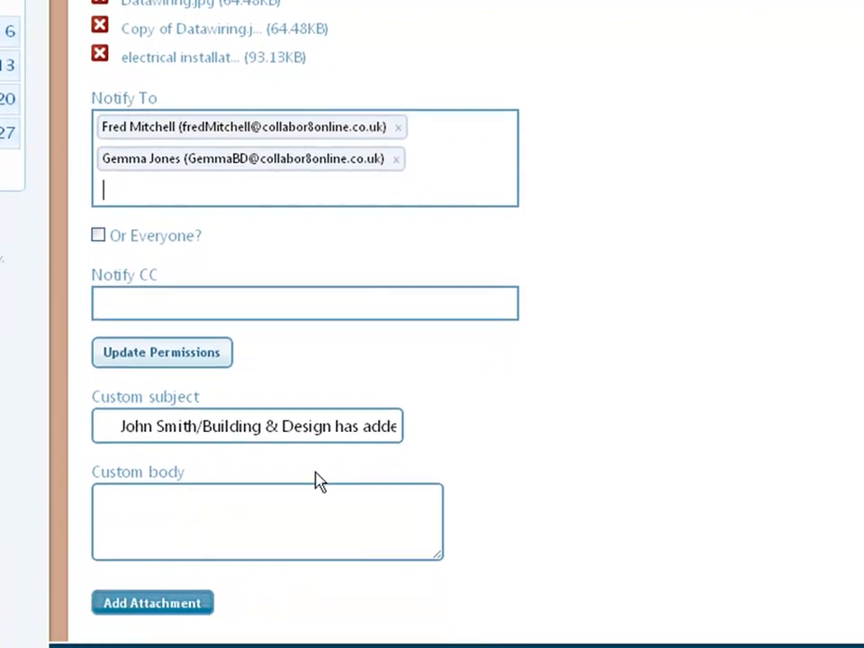
{"action": "left_click", "coordinate": [225, 520]}
{"action": "left_click", "coordinate": [241, 302]}
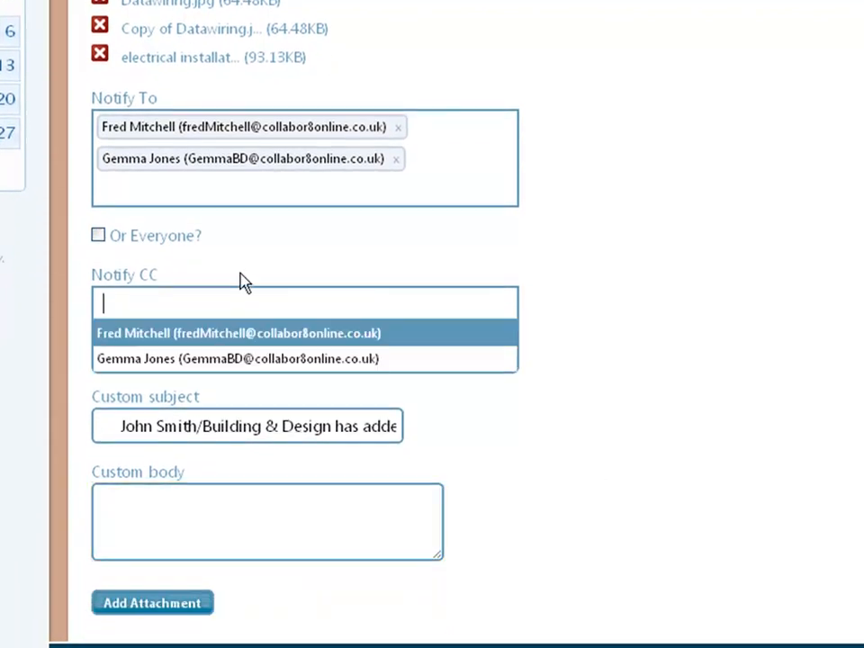
{"action": "left_click", "coordinate": [243, 281]}
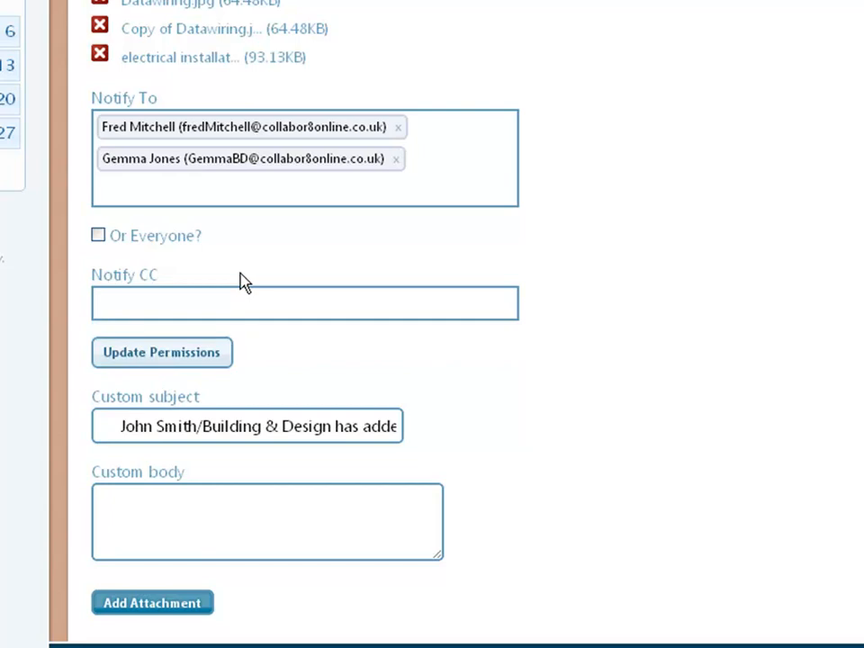
{"action": "left_click", "coordinate": [298, 549]}
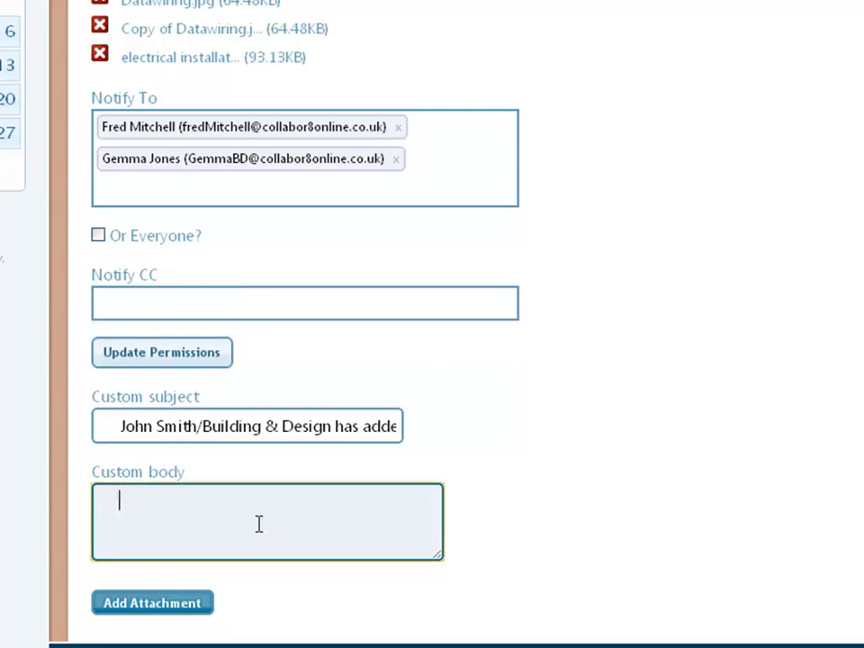
{"action": "type", "text": "New documetn"}
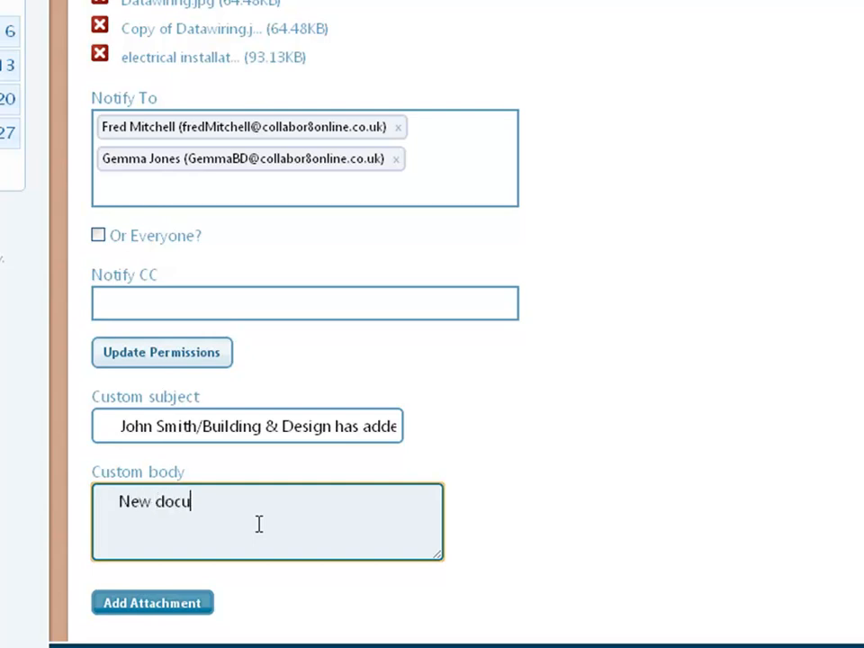
{"action": "key", "text": "BackSpace"}
{"action": "key", "text": "BackSpace"}
{"action": "type", "text": "nts uploaded comment to me please - Thx"}
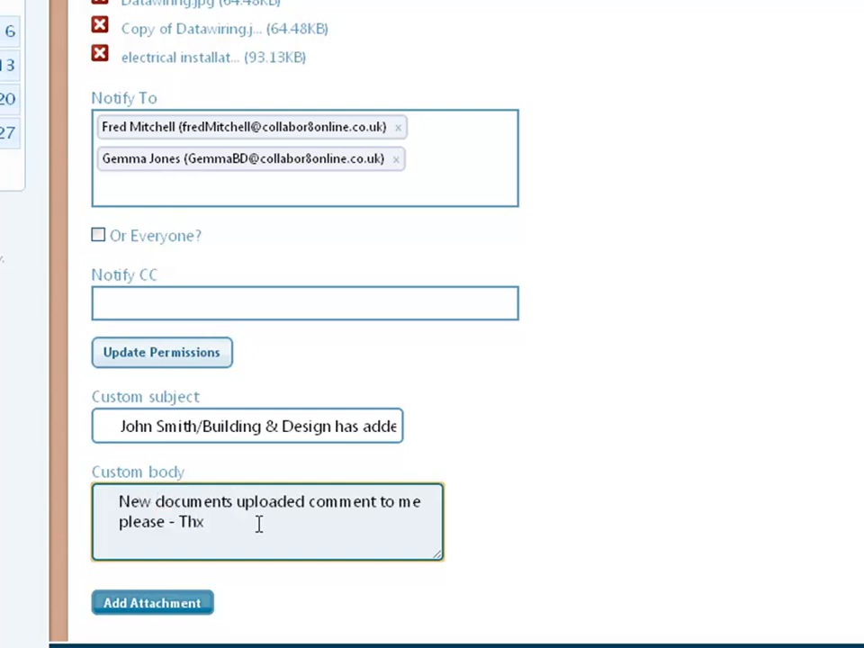
{"action": "left_click", "coordinate": [190, 611]}
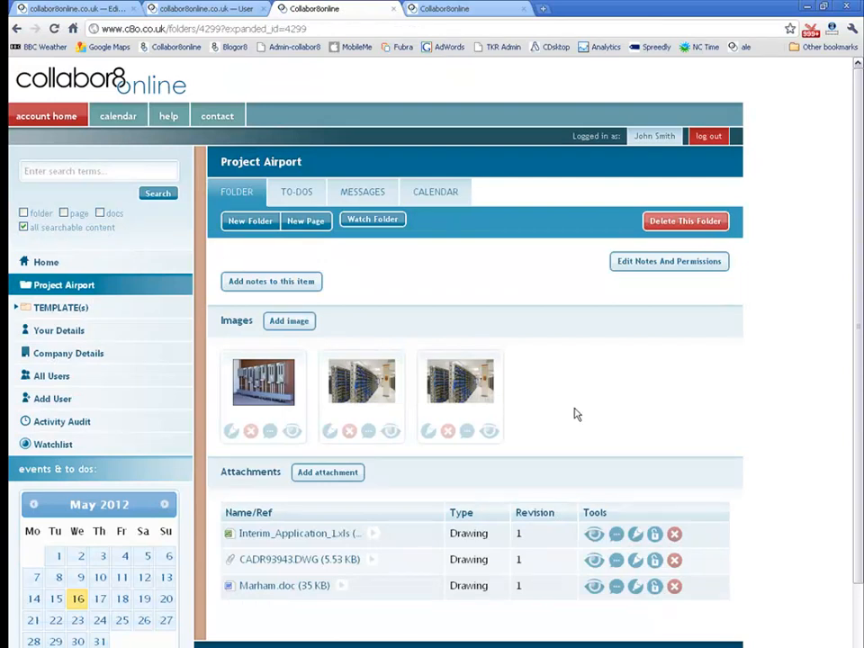
- Preview the electrical installations image and the next image in the folder's gallery, and close the viewer
{"action": "left_click", "coordinate": [288, 392]}
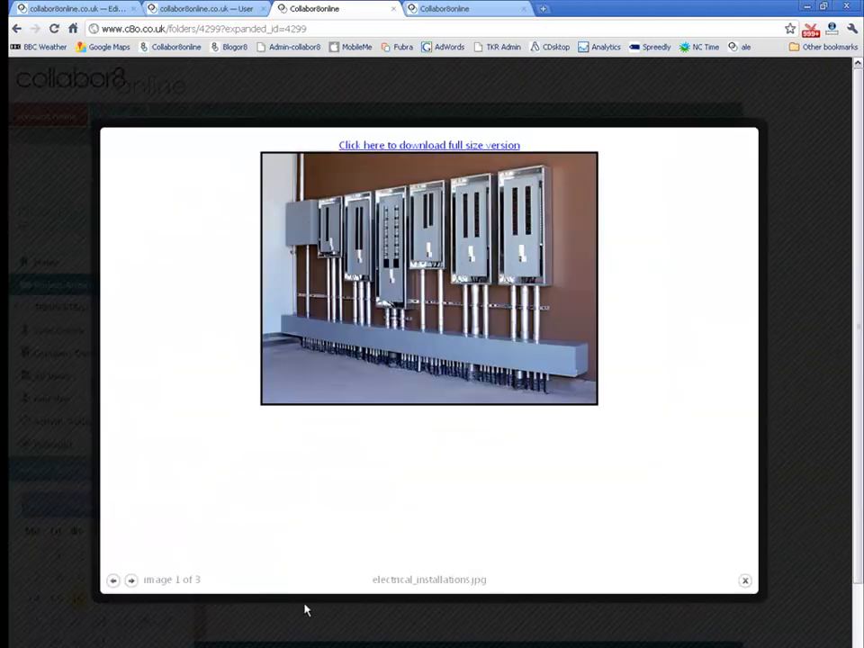
{"action": "left_click", "coordinate": [132, 582]}
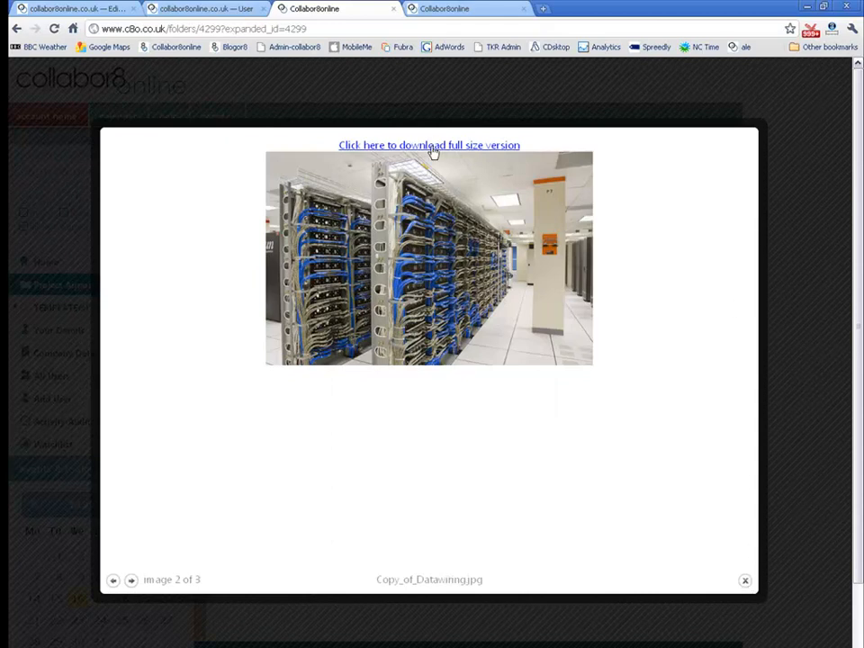
{"action": "left_click", "coordinate": [746, 582]}
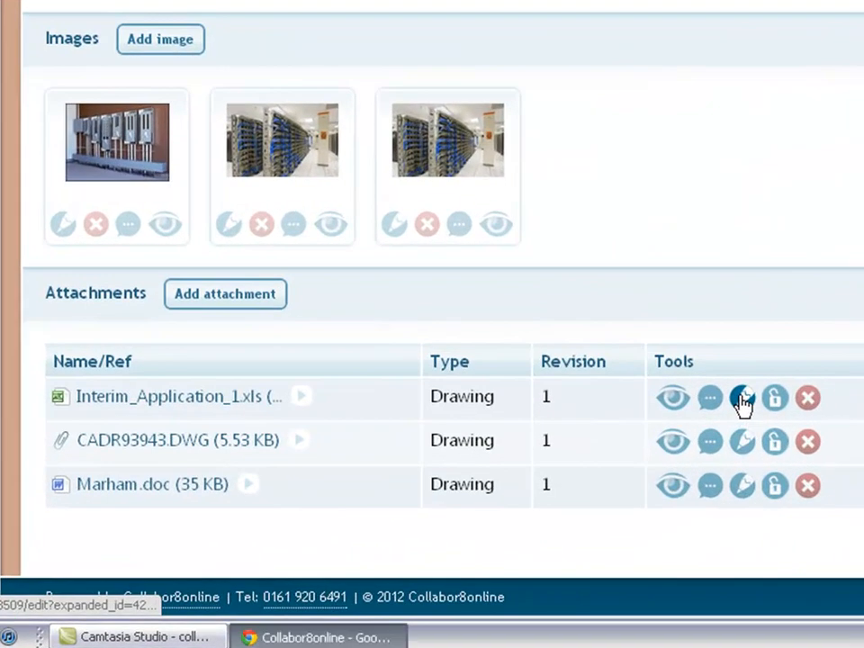
- Update the Interim_Application_1.xls attachment with the file Interim Application 1.xls, save it, and open the attachment's revision history
{"action": "left_click", "coordinate": [626, 501]}
{"action": "left_click", "coordinate": [270, 397]}
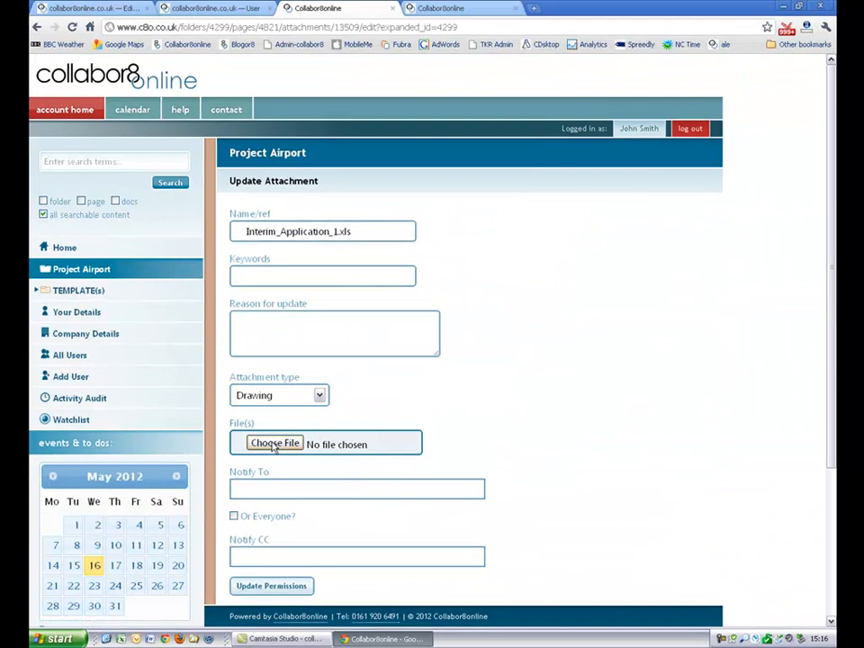
{"action": "left_click", "coordinate": [162, 199]}
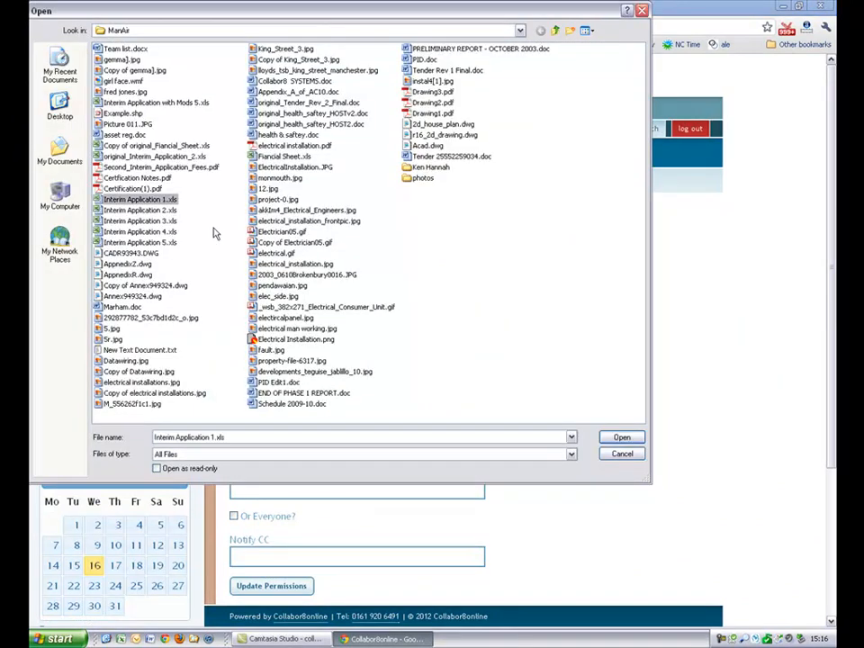
{"action": "left_click", "coordinate": [615, 439]}
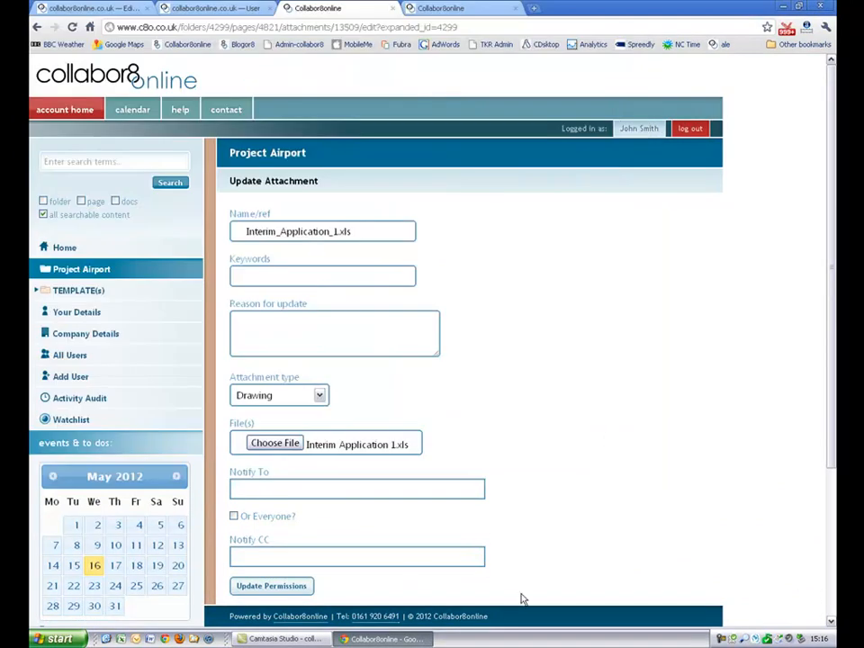
{"action": "scroll", "coordinate": [361, 456], "scroll_direction": "down", "scroll_amount": 3}
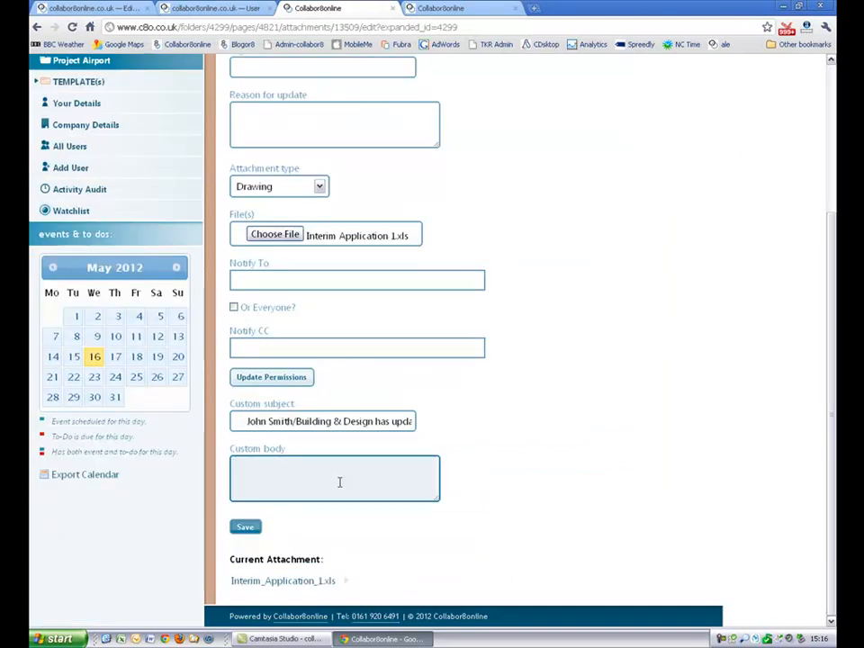
{"action": "left_click", "coordinate": [245, 527]}
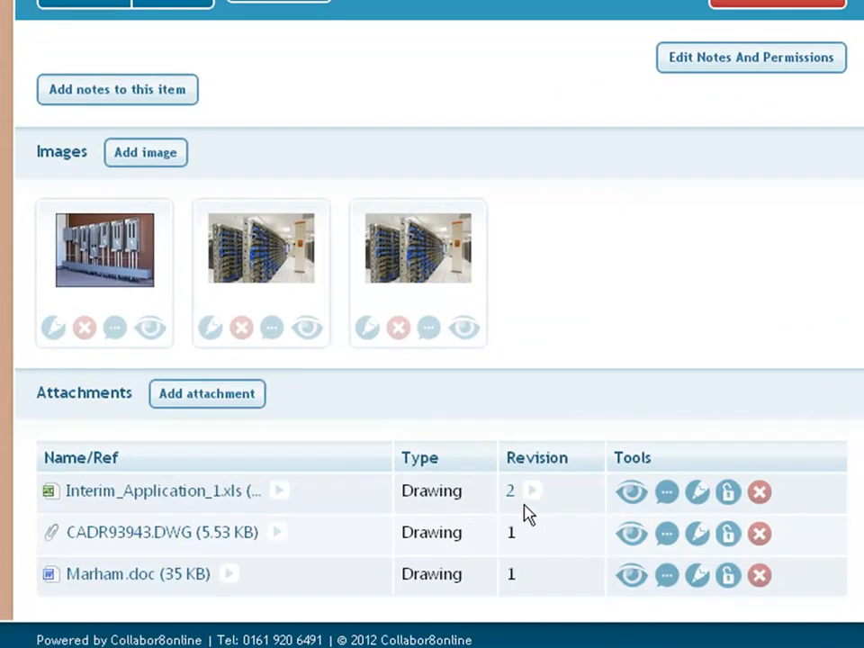
{"action": "left_click", "coordinate": [515, 498]}
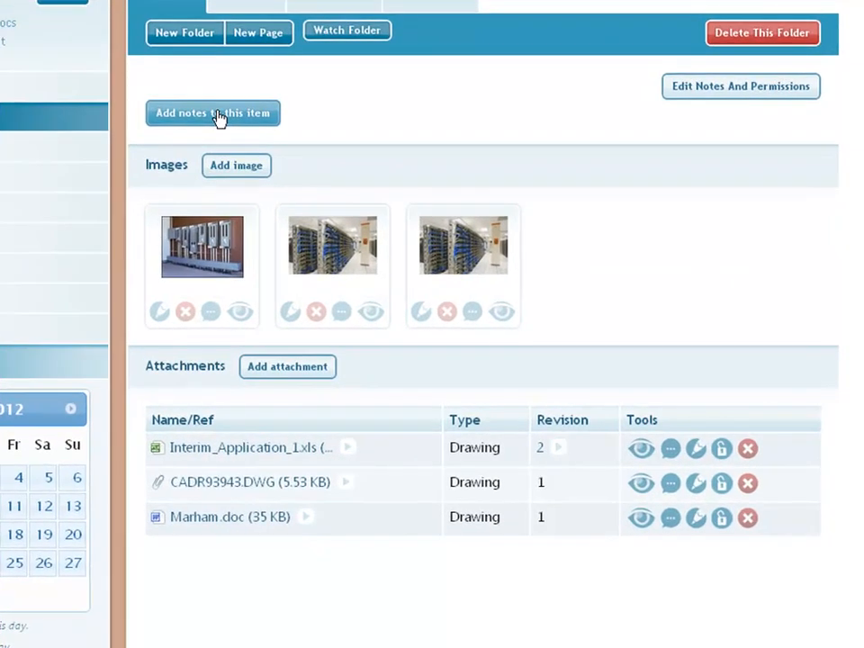
- Start notes for the Project Airport folder with the heading "My Project Notes" in bold and underlined
{"action": "left_click", "coordinate": [218, 115]}
{"action": "left_click", "coordinate": [232, 454]}
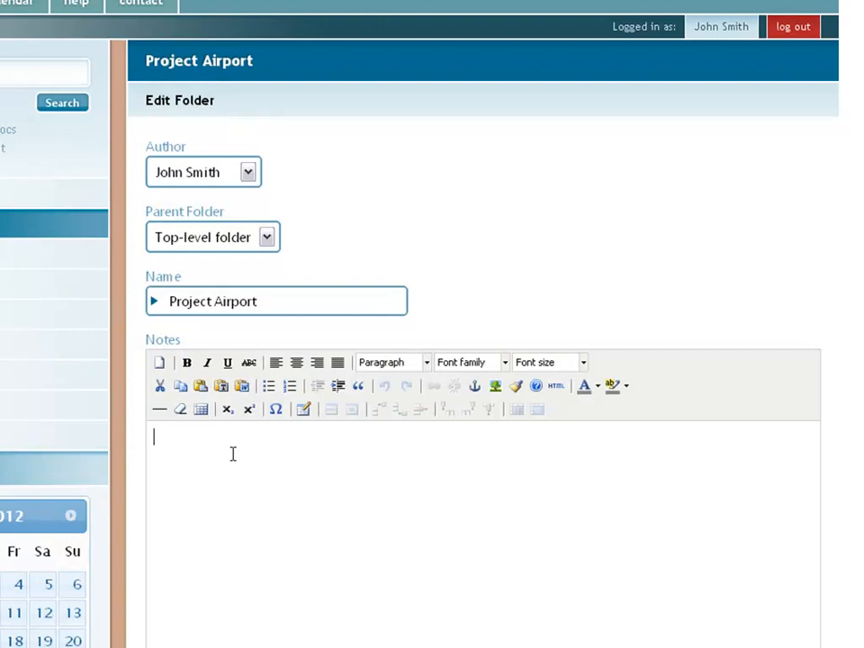
{"action": "type", "text": "My Project Notes"}
{"action": "key", "text": "Return"}
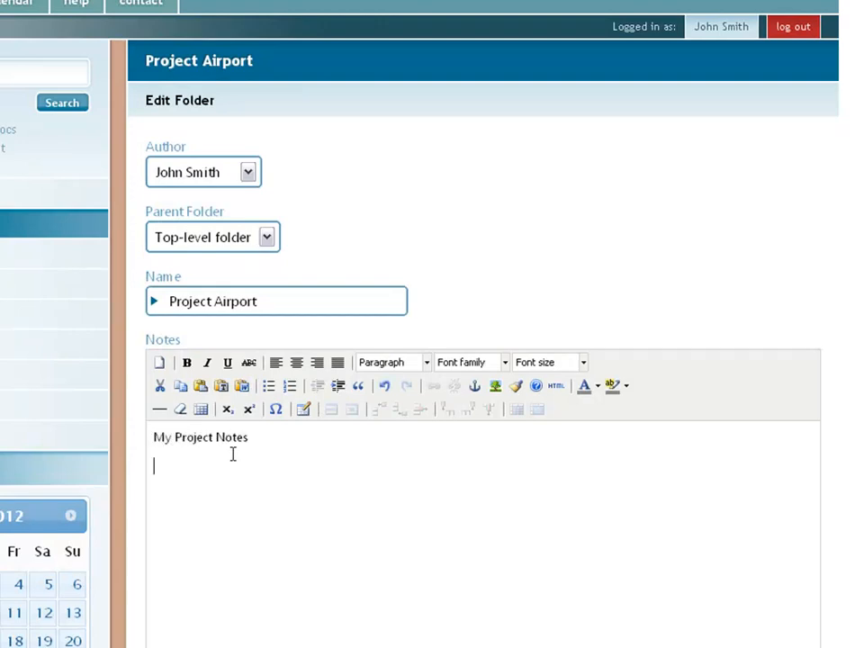
{"action": "left_click_drag", "start_coordinate": [244, 436], "coordinate": [147, 440]}
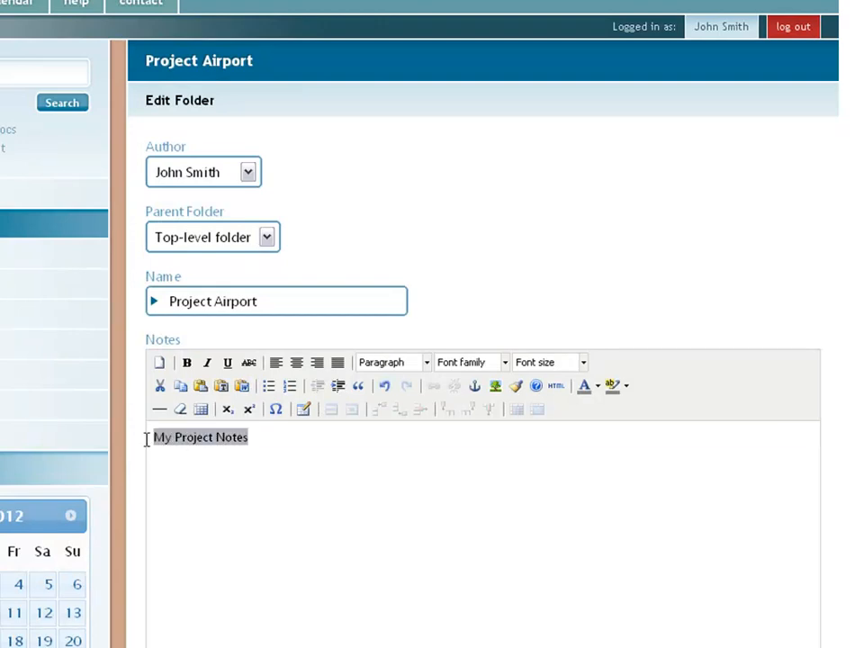
{"action": "left_click", "coordinate": [187, 362]}
{"action": "left_click", "coordinate": [228, 364]}
- Insert the Lorem ipsum paragraph below the notes heading using Paste from Word, and save the folder changes
{"action": "left_click", "coordinate": [254, 498]}
{"action": "left_click", "coordinate": [239, 383]}
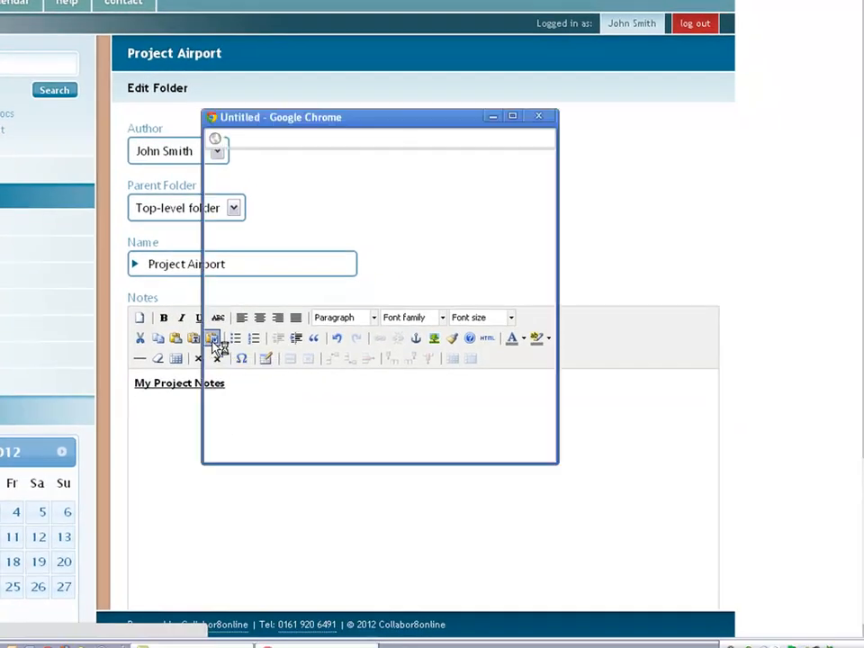
{"action": "type", "text": "Lorem ipsum dolor sit amet, consectetur adipiscing elit. Duis at consectetur justo. Quisque sapien orci, imperdiet sit amet auctor non, posuere eu odio. Sed tortor elit, lobortis sed adipiscing id, cursus ullamcorper massa. Ut ultrices, mauris sit amet tristique pulvinar, dolor nunc consectetur massa, id semper ante lacus ac neque. Sed gravida risus sit amet odio elementum a vulputate arcu semper. Phasellus dapibus turpis vel urna molestie sit amet vulputate diam hendrerit. Pellentesque lacus ligula, gravida quis ullamcorper quis, mattis vitae enim. Suspendisse eget sapien dolor. Nulla et lorem lorem, at mollis ipsum. In laoreet sapien ac leo aliquet tempus. Nullam lobortis elit ut augue sagittis tempor. In hac habitasse platea dictumst. Nullam dictum lorem a massa condimentum non iaculis leo varius. Phasellus condimentum iaculis eros sagittis sodales. Nam congue, erat molestie vulputate fermentum, arcu elit interdum massa, non cursus ligula felis at justo. Duis eleifend mi nec orci semper vitae posuere lacus mollis."}
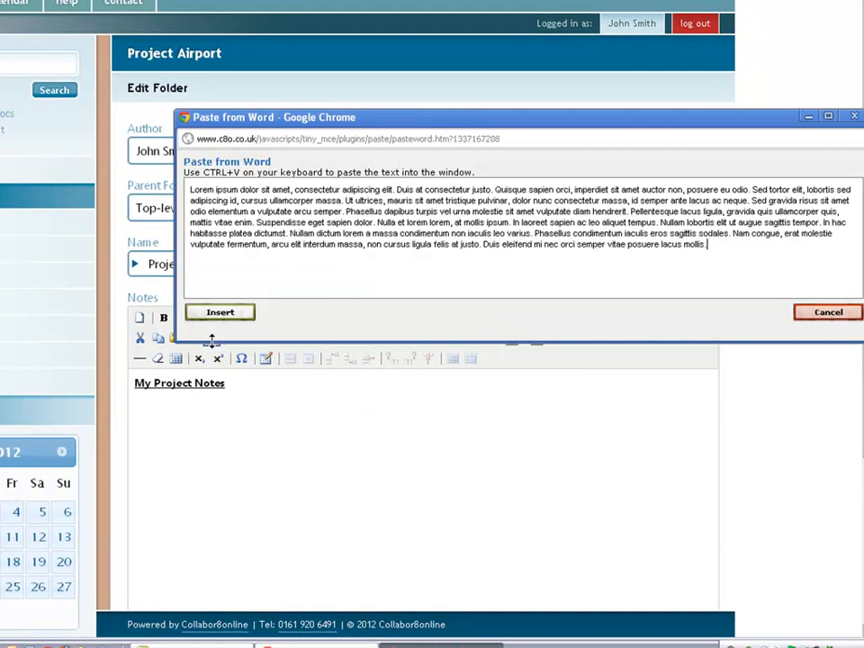
{"action": "left_click", "coordinate": [220, 313]}
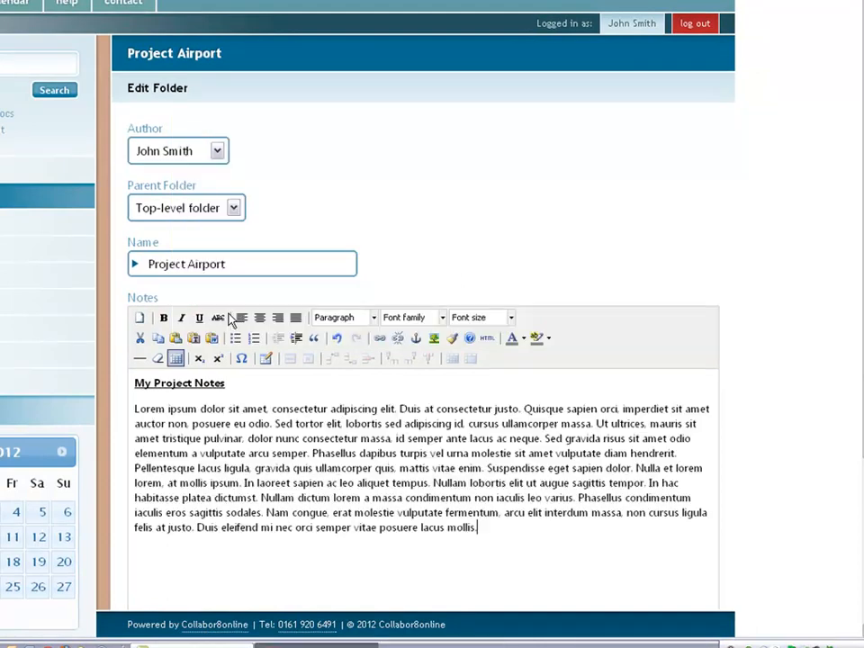
{"action": "double_click", "coordinate": [207, 438]}
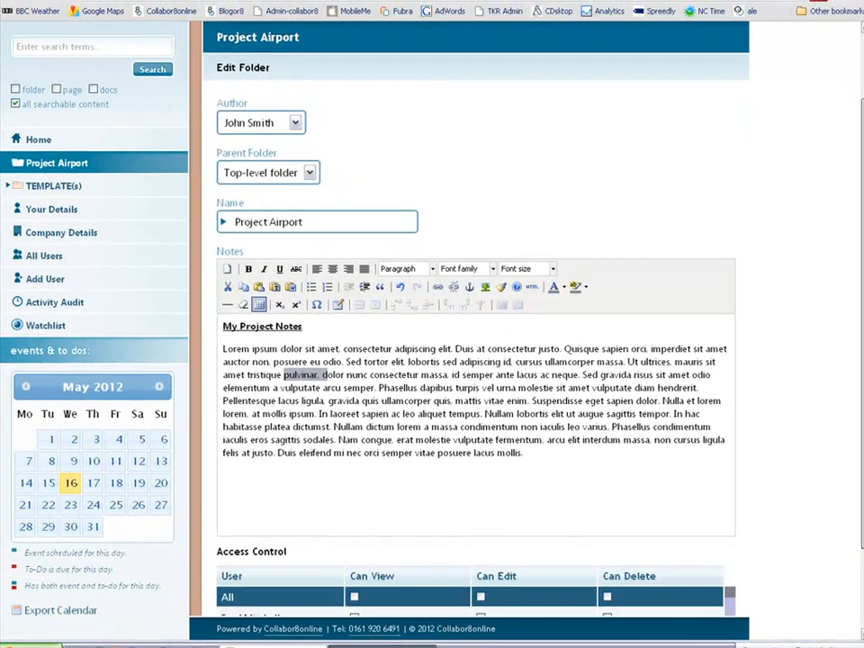
{"action": "scroll", "coordinate": [468, 360], "scroll_direction": "down", "scroll_amount": 2}
{"action": "scroll", "coordinate": [468, 361], "scroll_direction": "down", "scroll_amount": 1}
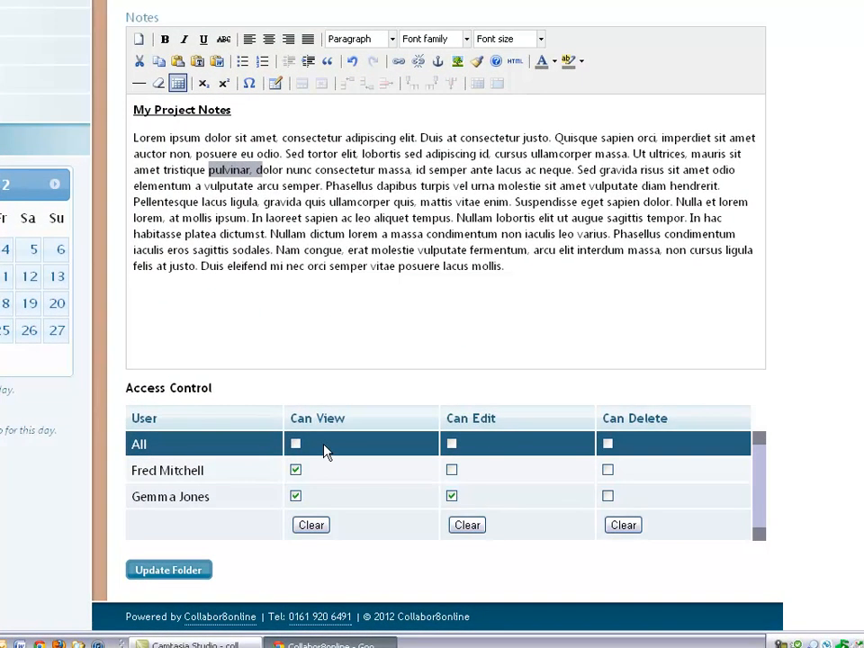
{"action": "left_click", "coordinate": [165, 571]}
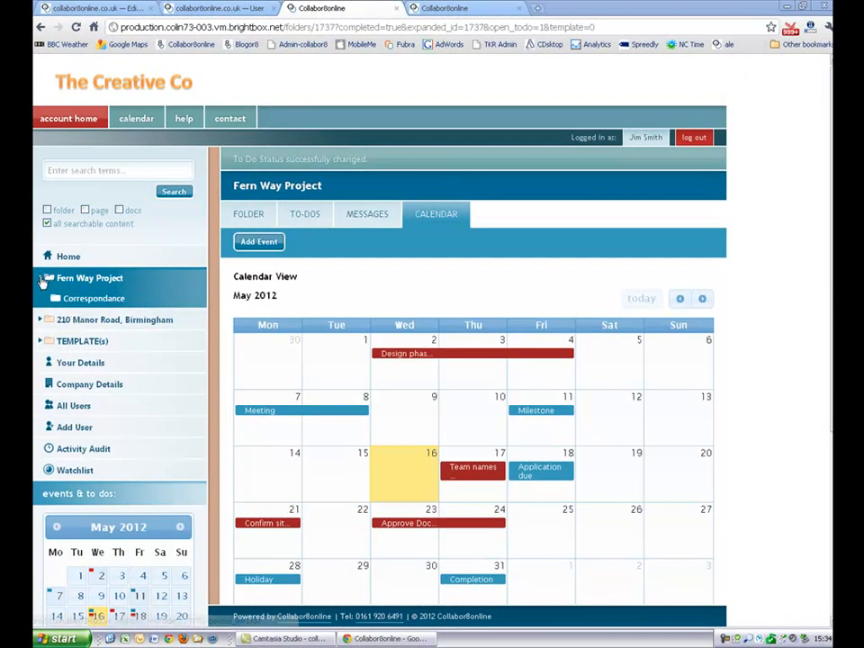
{"action": "left_click", "coordinate": [41, 321]}
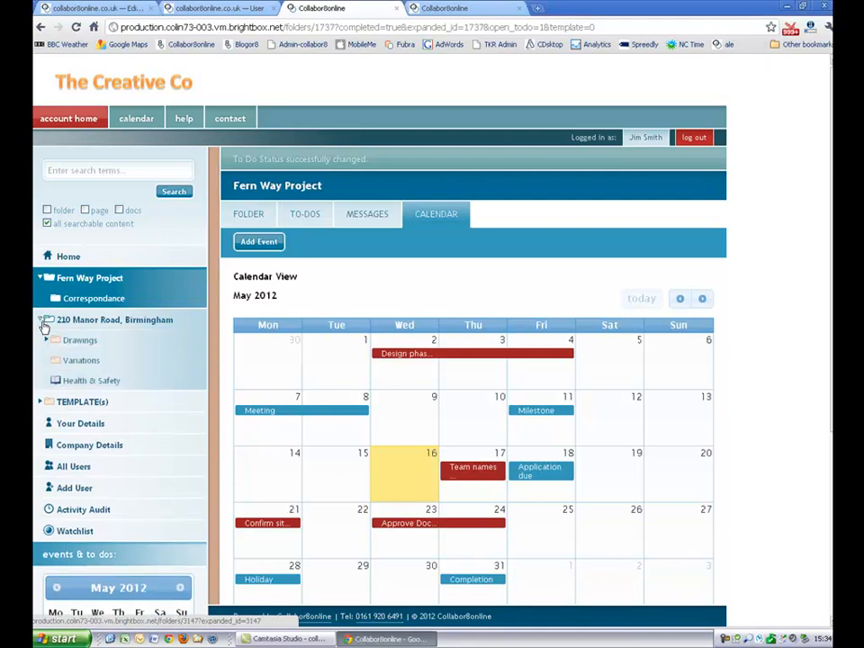
{"action": "left_click", "coordinate": [46, 341]}
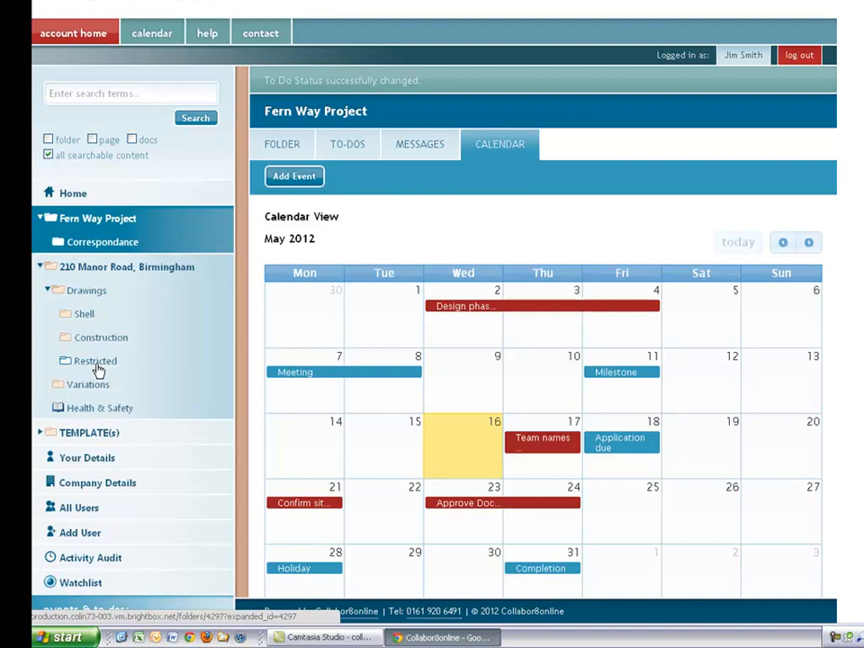
- In the Fern Way Project to-dos, mark "Team names required" as complete and open the comments on the Approve Docs to-do
{"action": "left_click", "coordinate": [347, 153]}
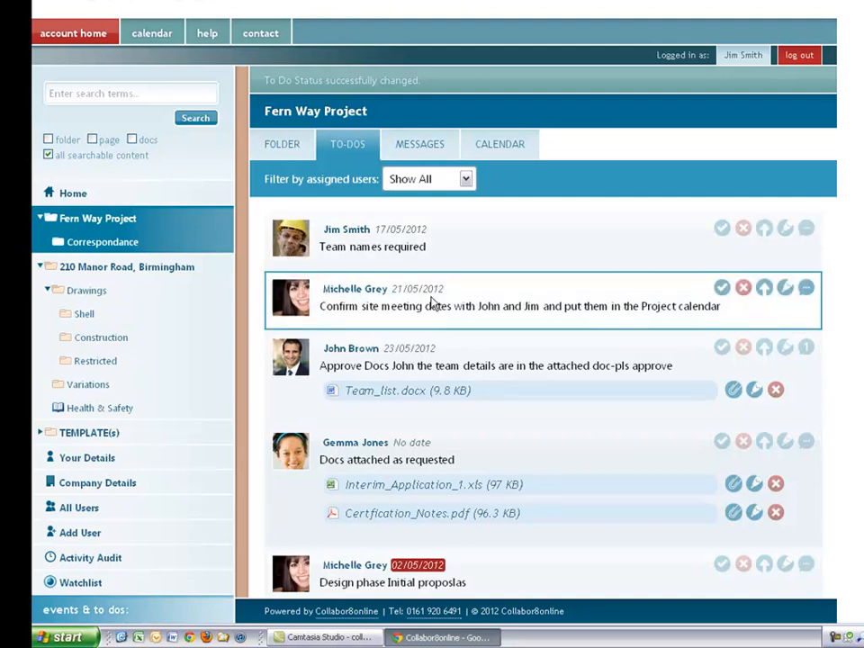
{"action": "left_click", "coordinate": [722, 230]}
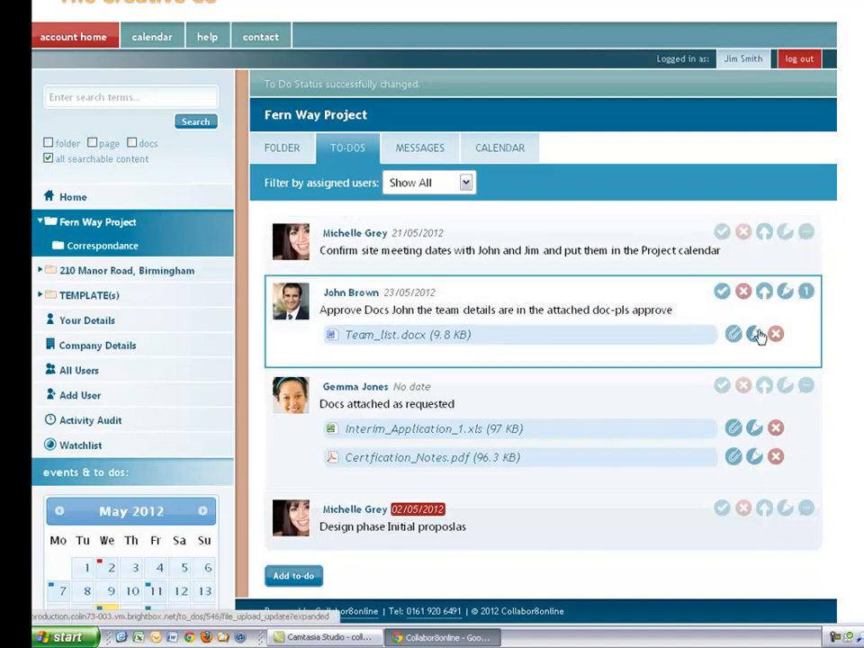
{"action": "left_click", "coordinate": [806, 292]}
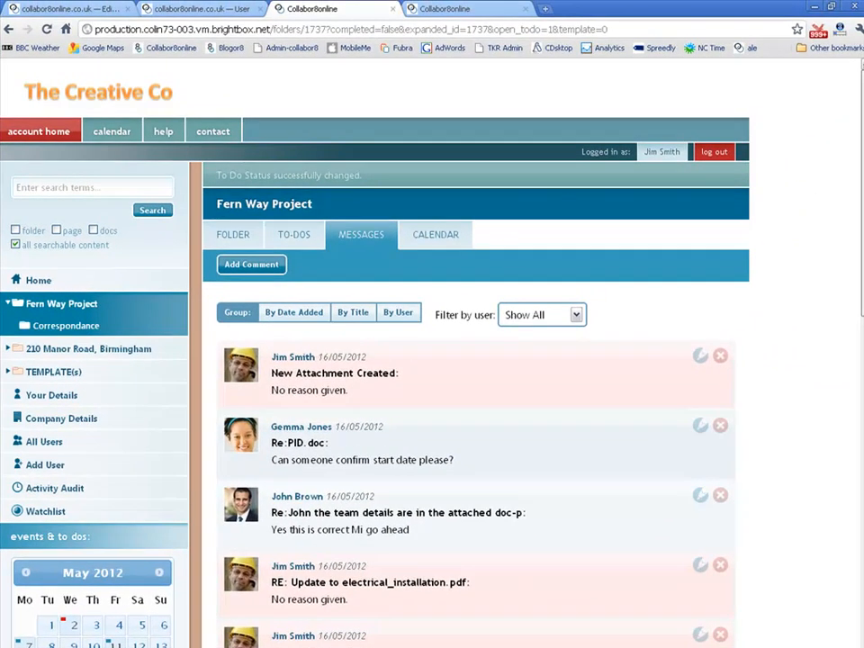
- Look through the list of messages for the Fern Way Project
{"action": "scroll", "coordinate": [469, 360], "scroll_direction": "down", "scroll_amount": 1}
{"action": "scroll", "coordinate": [860, 445], "scroll_direction": "down", "scroll_amount": 5}
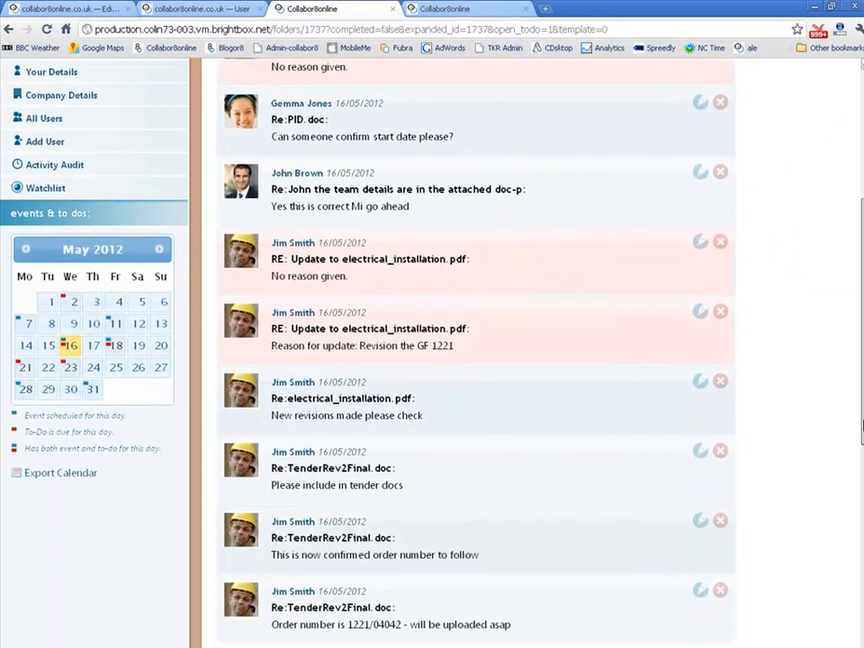
{"action": "left_click_drag", "start_coordinate": [860, 446], "coordinate": [858, 324]}
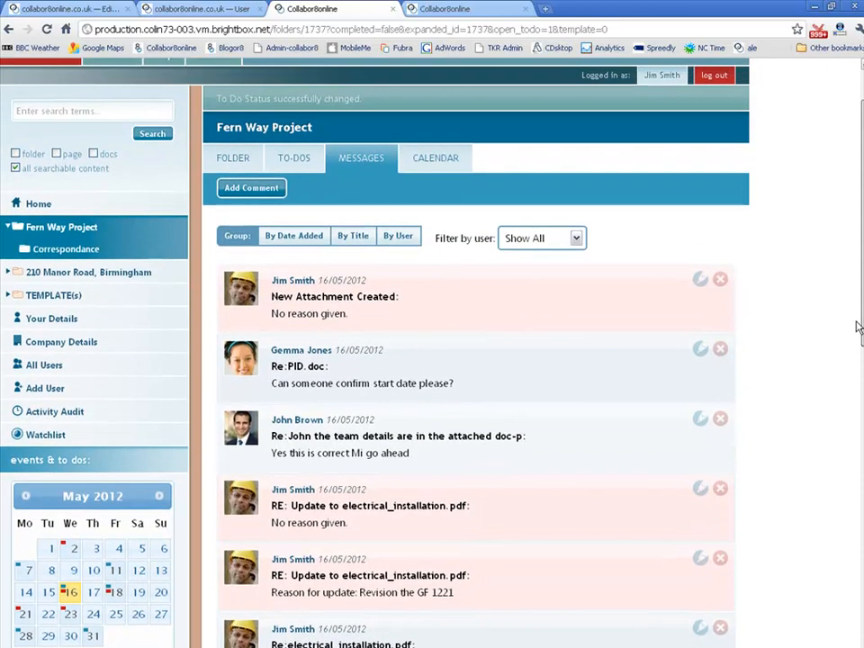
- In the project calendar, move the Confirm site to-do to 25 May, Completion to 21 May, and Meeting to 30 May through 1 June
{"action": "left_click", "coordinate": [436, 159]}
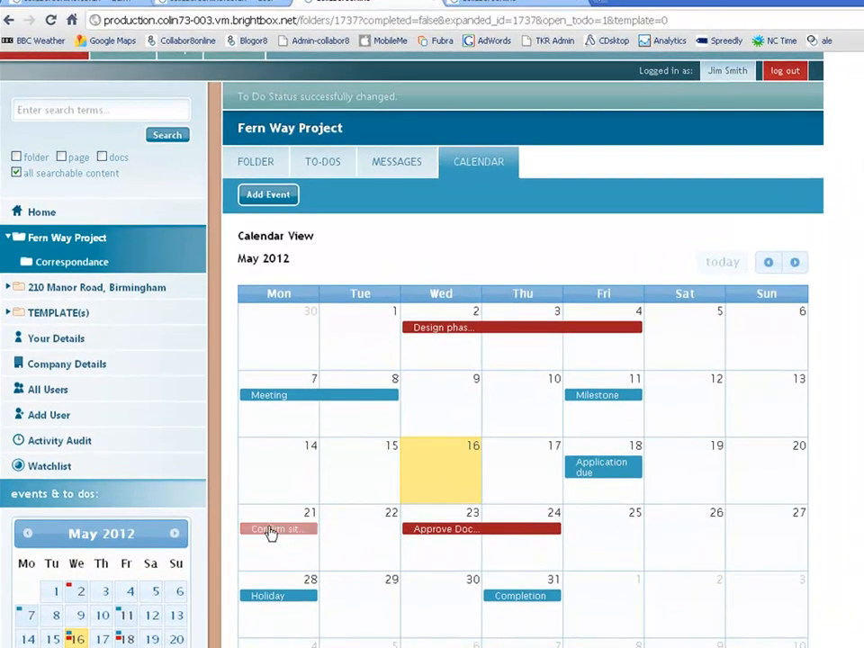
{"action": "left_click_drag", "start_coordinate": [270, 534], "coordinate": [604, 532]}
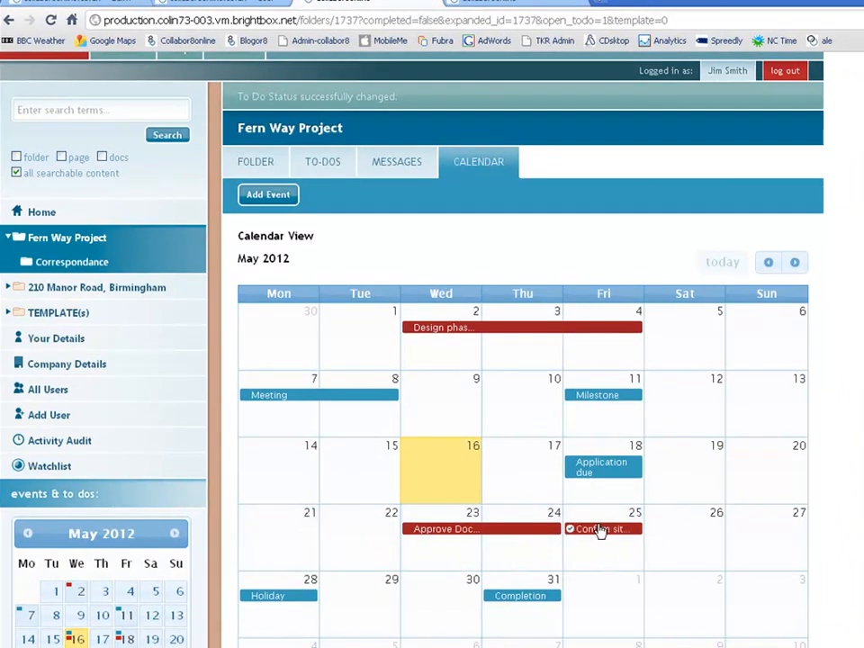
{"action": "left_click_drag", "start_coordinate": [530, 604], "coordinate": [295, 524]}
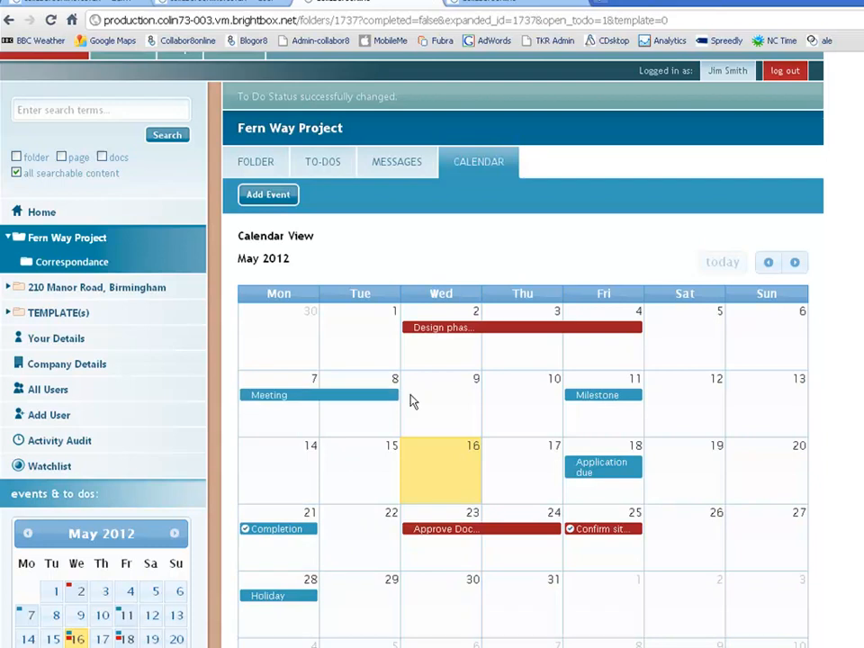
{"action": "left_click_drag", "start_coordinate": [399, 394], "coordinate": [478, 623]}
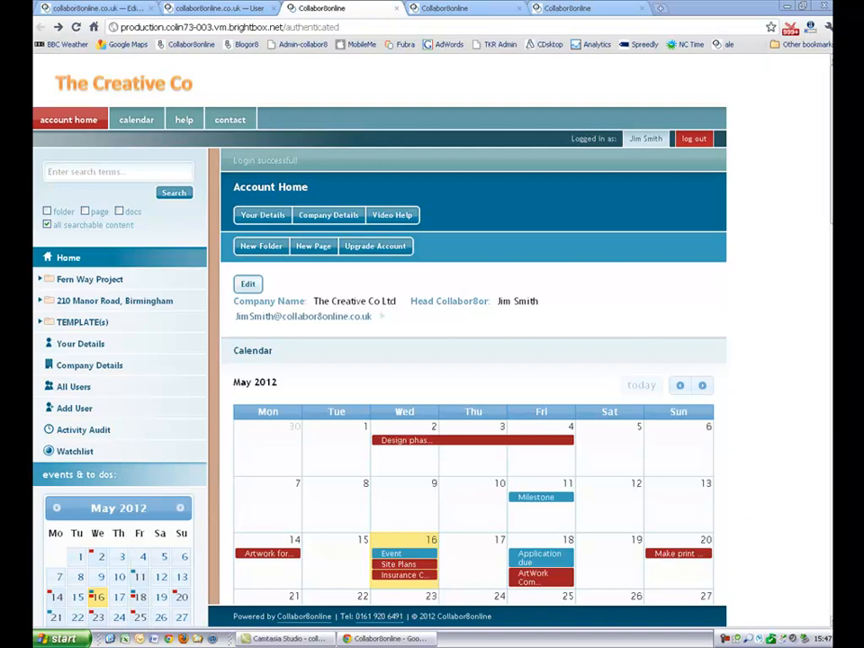
- Review the calendar, recent comments, to-dos and latest activity on the account home page
{"action": "scroll", "coordinate": [740, 511], "scroll_direction": "down", "scroll_amount": 5}
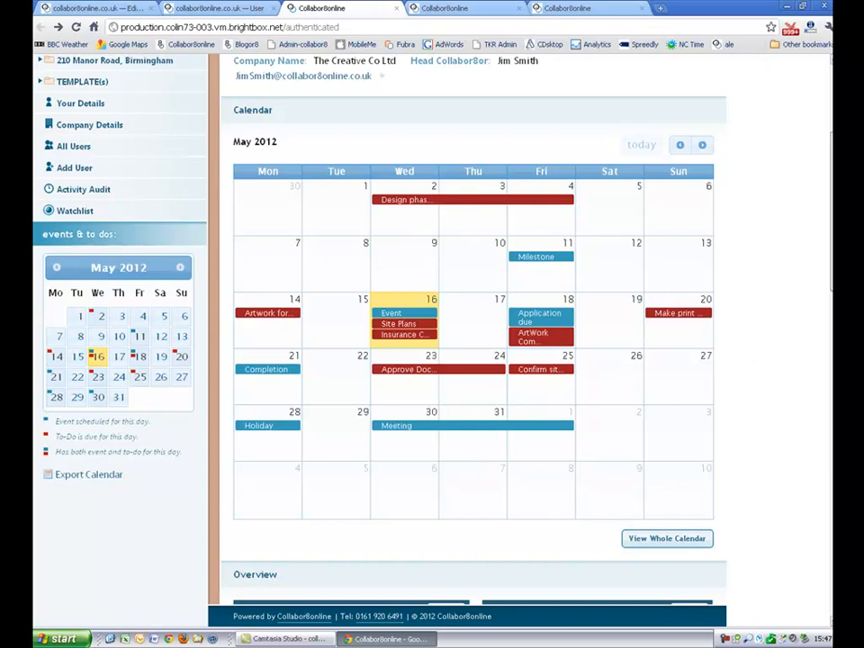
{"action": "scroll", "coordinate": [829, 280], "scroll_direction": "down", "scroll_amount": 2}
{"action": "scroll", "coordinate": [468, 324], "scroll_direction": "down", "scroll_amount": 5}
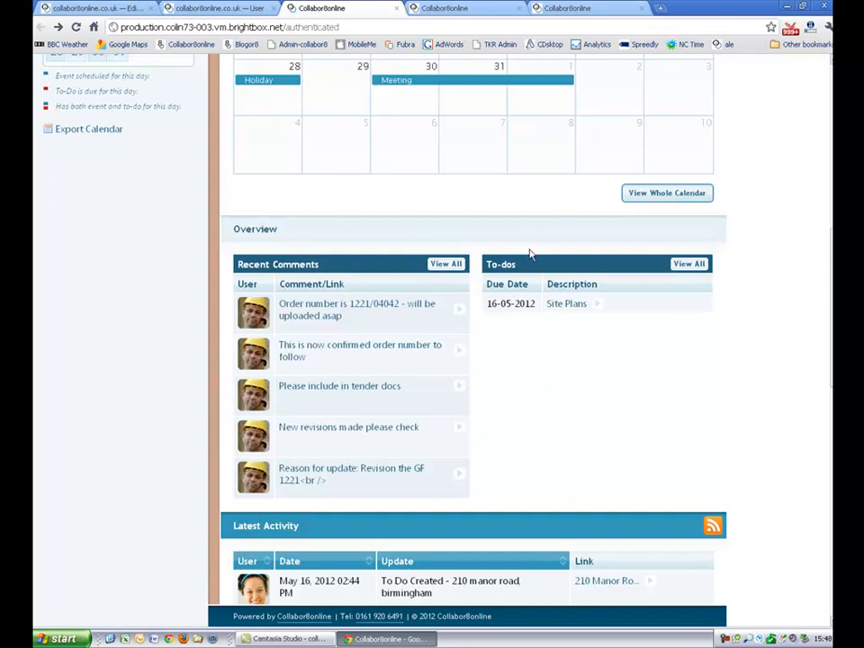
{"action": "scroll", "coordinate": [531, 261], "scroll_direction": "down", "scroll_amount": 4}
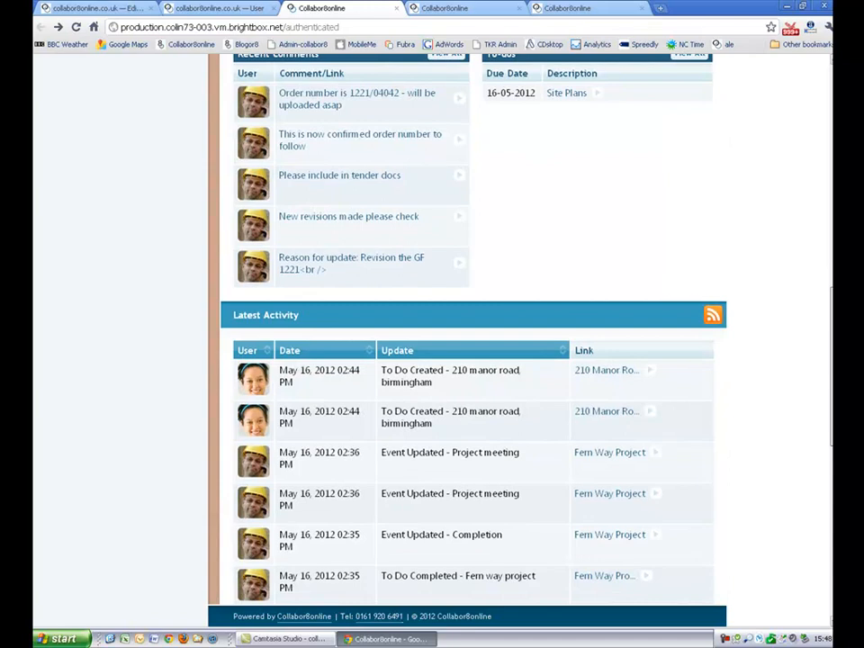
{"action": "scroll", "coordinate": [828, 303], "scroll_direction": "up", "scroll_amount": 5}
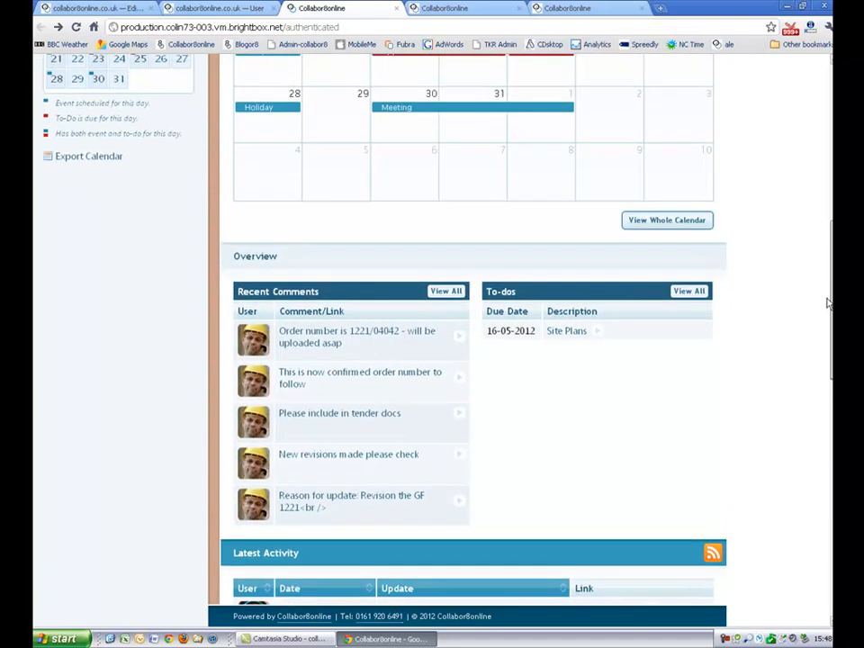
- Open the full to-do list and review your own, assigned and all-company to-dos
{"action": "left_click", "coordinate": [682, 292]}
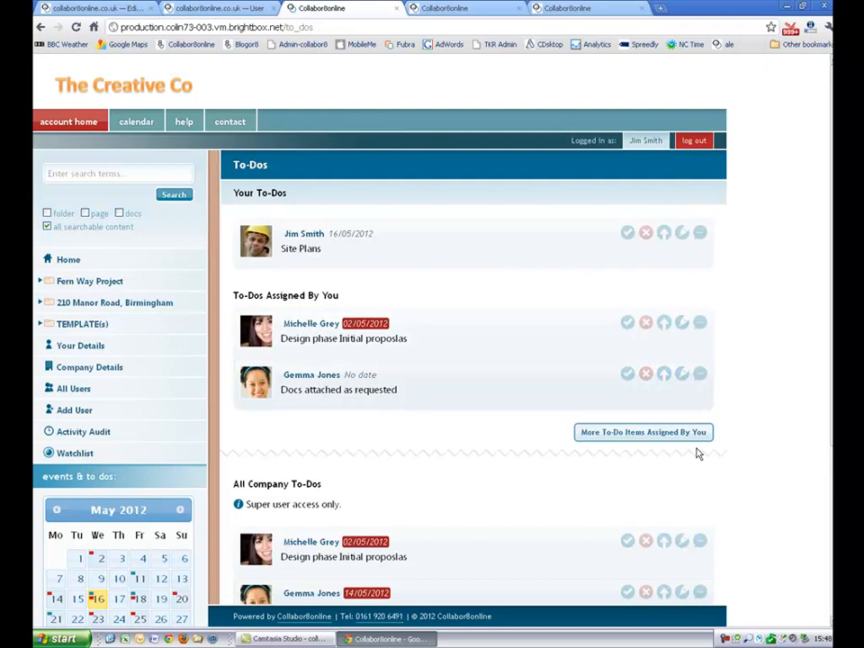
{"action": "scroll", "coordinate": [545, 478], "scroll_direction": "down", "scroll_amount": 3}
{"action": "scroll", "coordinate": [572, 311], "scroll_direction": "down", "scroll_amount": 1}
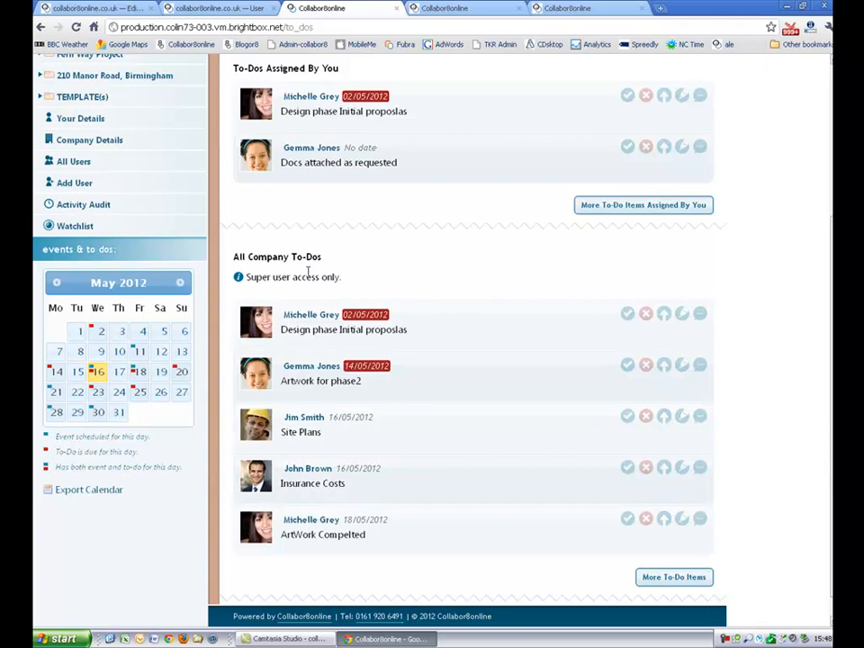
{"action": "left_click_drag", "start_coordinate": [829, 247], "coordinate": [825, 82]}
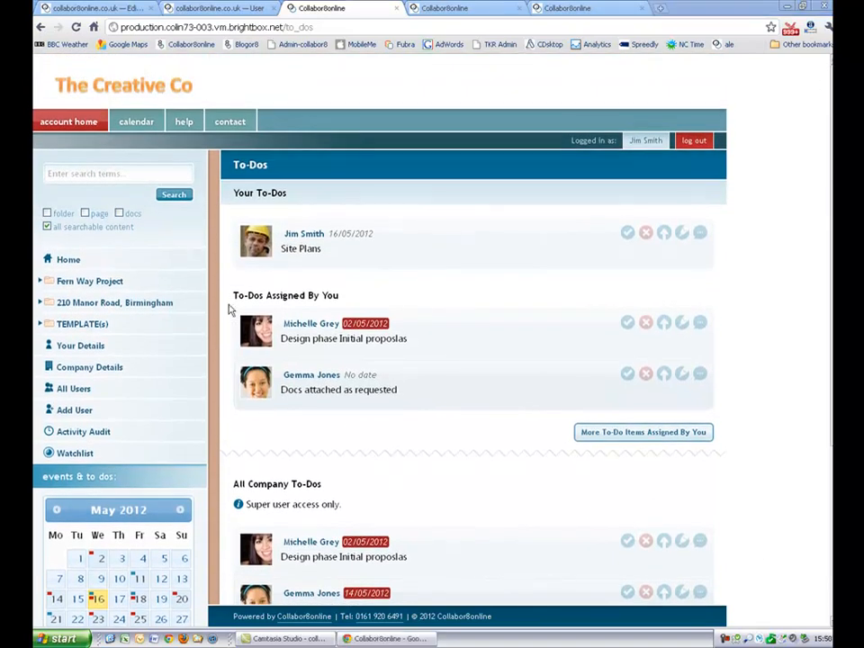